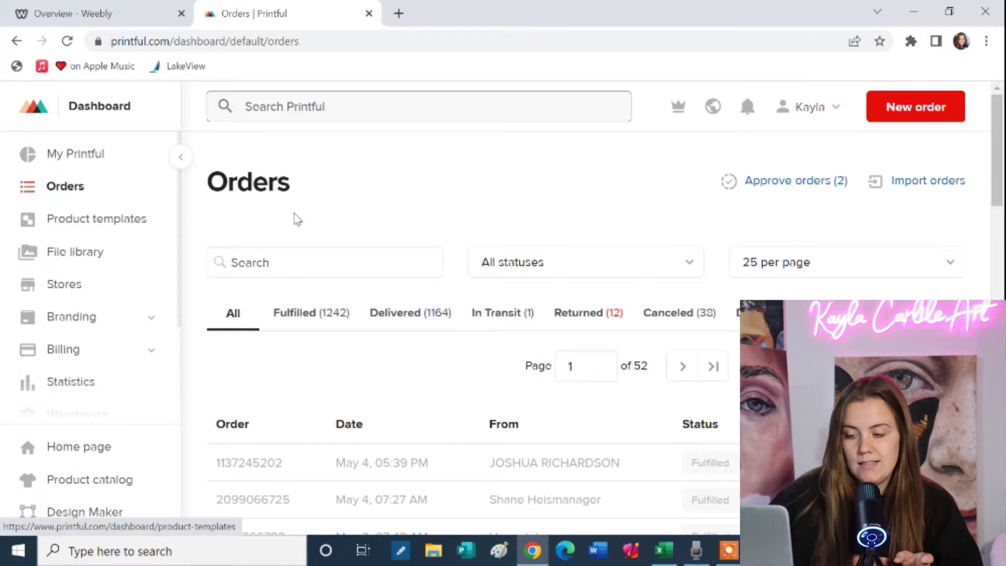
Step: Scroll through the Orders page listing all orders
{"action": "scroll", "coordinate": [290, 263], "scroll_direction": "down", "scroll_amount": 1}
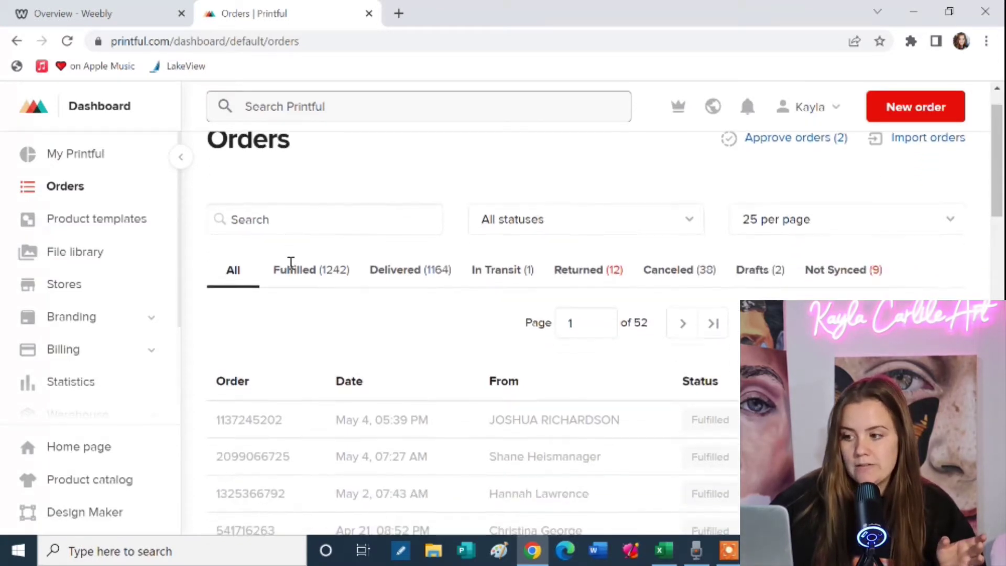
{"action": "scroll", "coordinate": [290, 265], "scroll_direction": "up", "scroll_amount": 1}
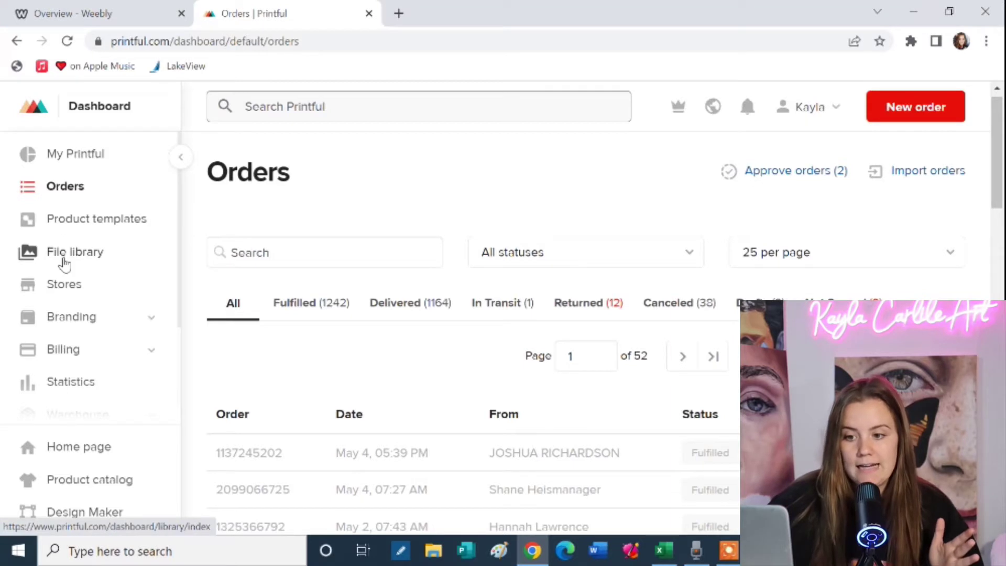
Step: Go to the Stores page listing the connected stores
{"action": "left_click", "coordinate": [62, 287]}
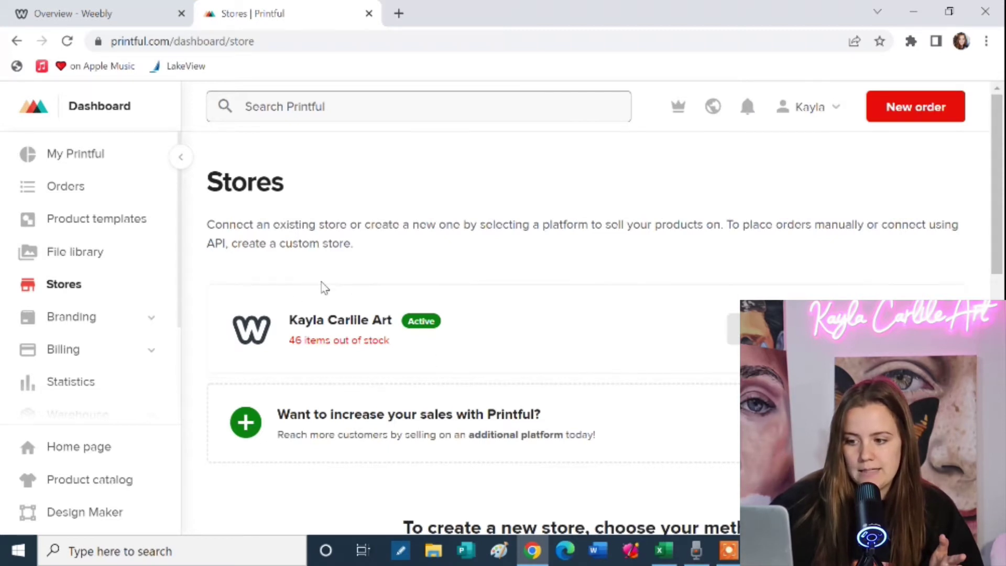
{"action": "scroll", "coordinate": [321, 287], "scroll_direction": "down", "scroll_amount": 5}
{"action": "scroll", "coordinate": [524, 210], "scroll_direction": "down", "scroll_amount": 1}
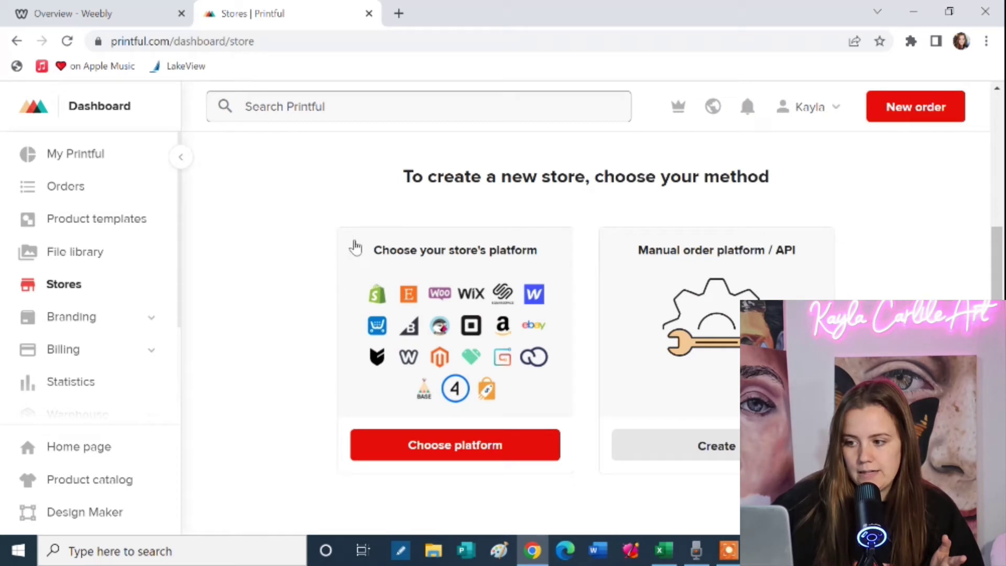
Step: Browse the platforms available to connect, such as Shopify, Etsy, WooCommerce, Wix and Weebly
{"action": "left_click", "coordinate": [462, 446]}
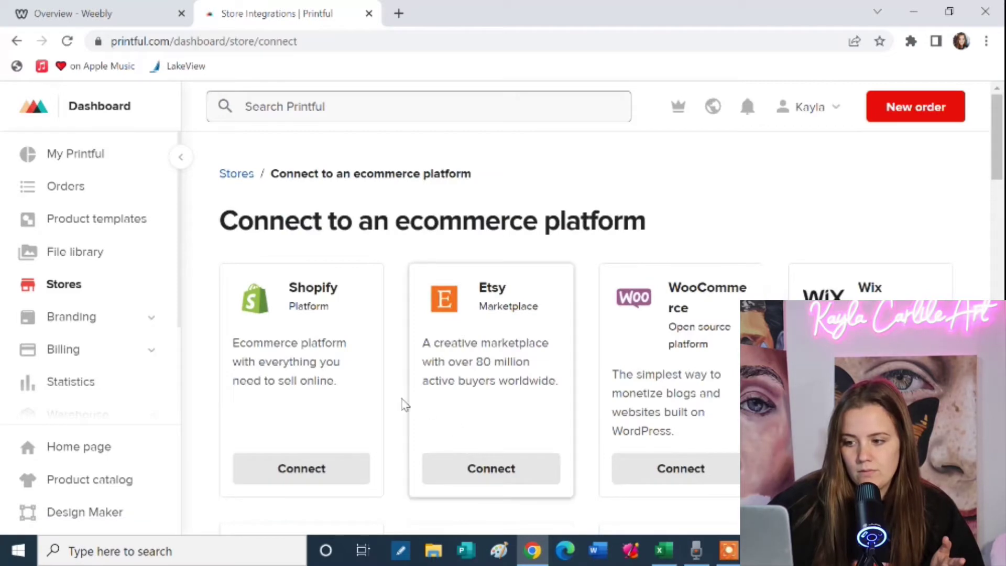
{"action": "scroll", "coordinate": [396, 408], "scroll_direction": "down", "scroll_amount": 6}
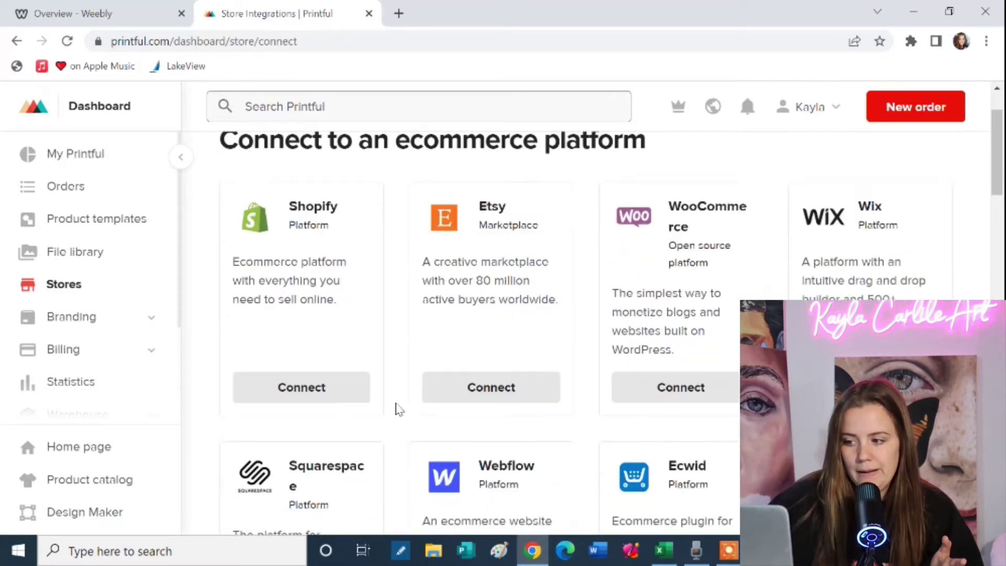
{"action": "scroll", "coordinate": [396, 409], "scroll_direction": "down", "scroll_amount": 5}
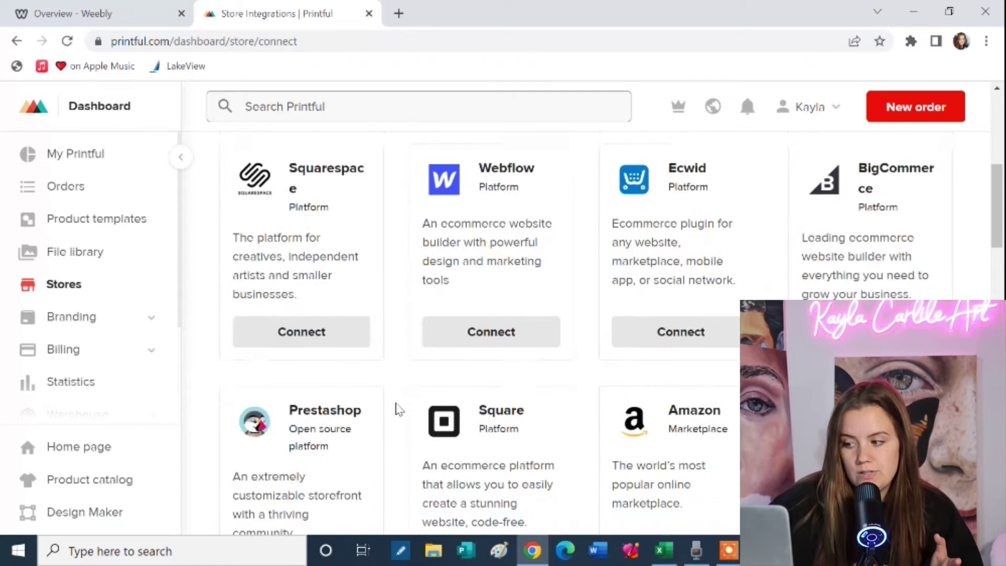
{"action": "scroll", "coordinate": [397, 409], "scroll_direction": "down", "scroll_amount": 8}
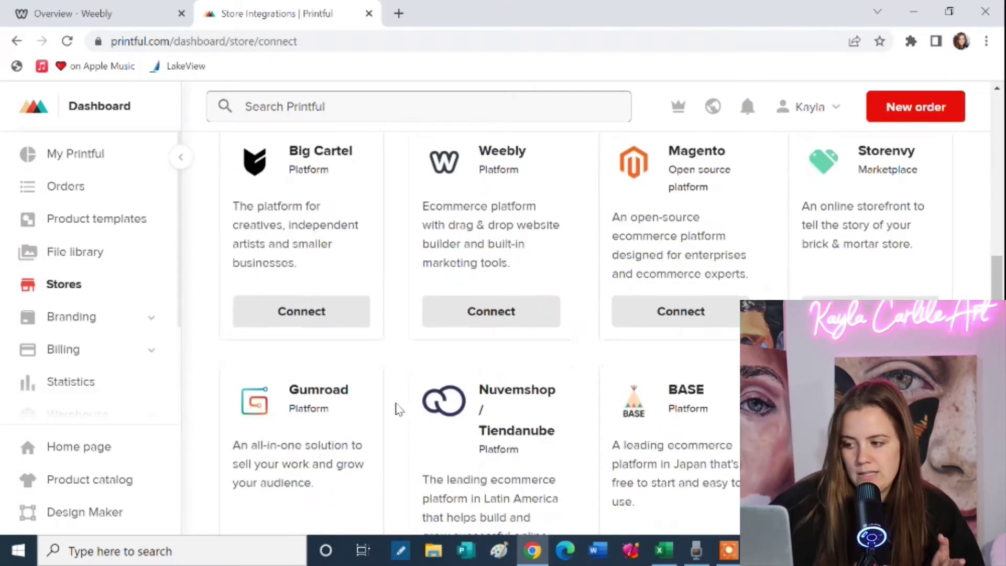
{"action": "scroll", "coordinate": [396, 409], "scroll_direction": "down", "scroll_amount": 3}
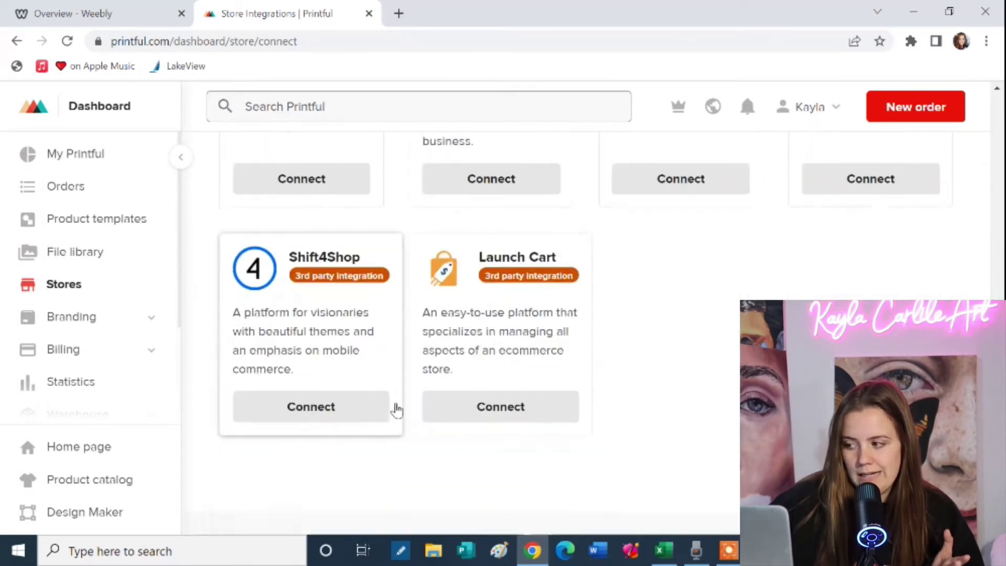
{"action": "scroll", "coordinate": [397, 408], "scroll_direction": "up", "scroll_amount": 4}
{"action": "scroll", "coordinate": [397, 409], "scroll_direction": "up", "scroll_amount": 6}
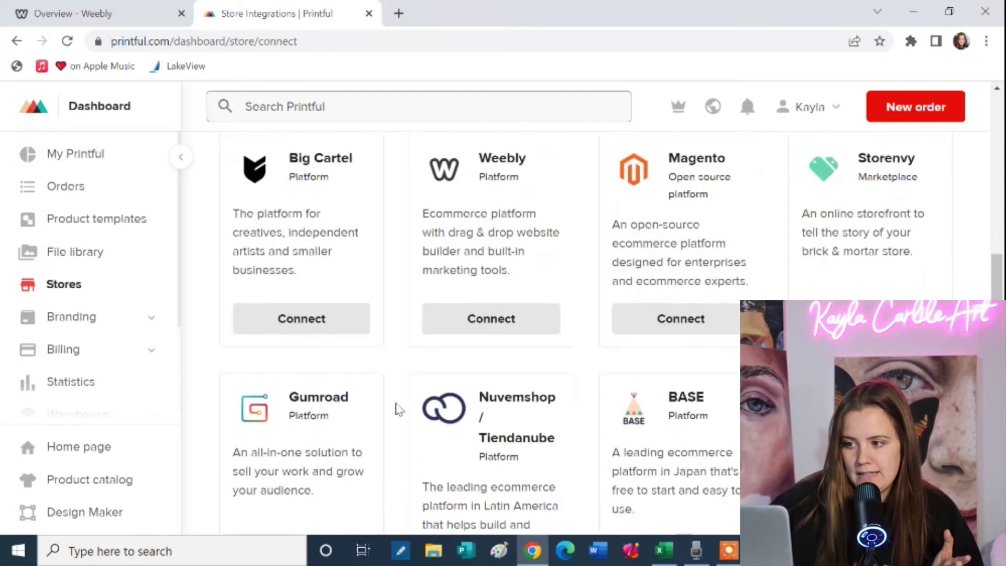
{"action": "scroll", "coordinate": [396, 409], "scroll_direction": "up", "scroll_amount": 6}
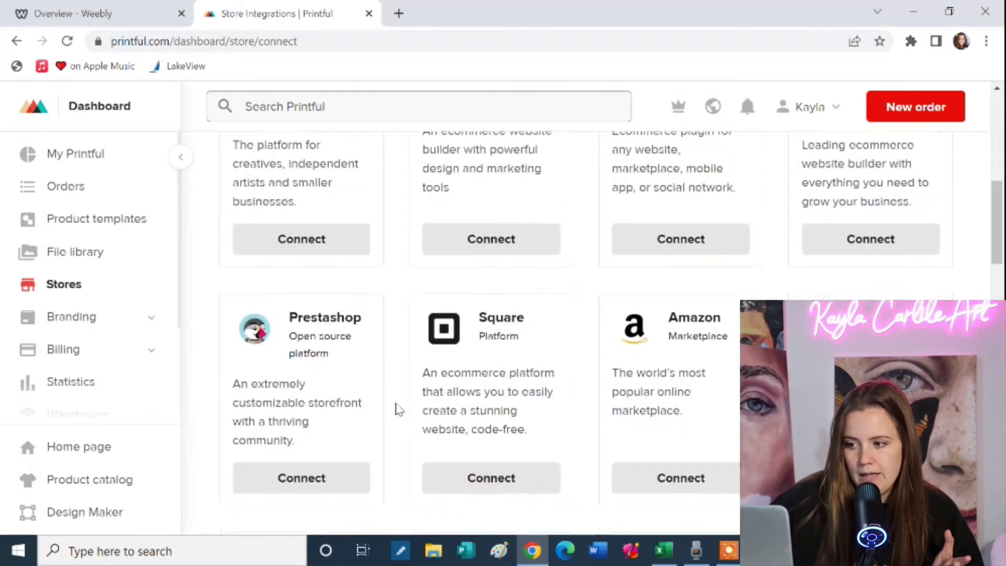
{"action": "scroll", "coordinate": [397, 409], "scroll_direction": "up", "scroll_amount": 5}
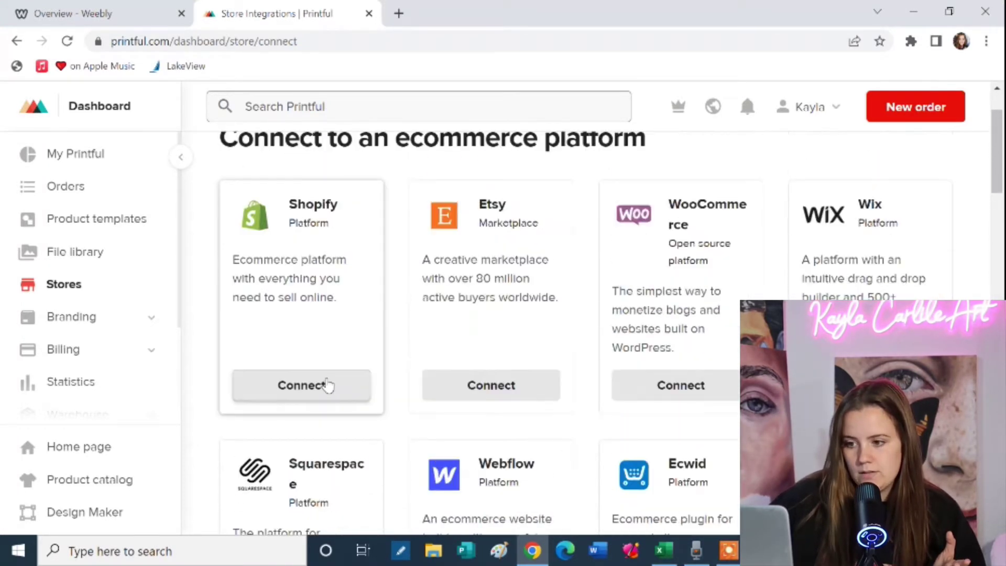
Step: Review the Etsy store connection steps and return to the Stores overview
{"action": "left_click", "coordinate": [500, 394]}
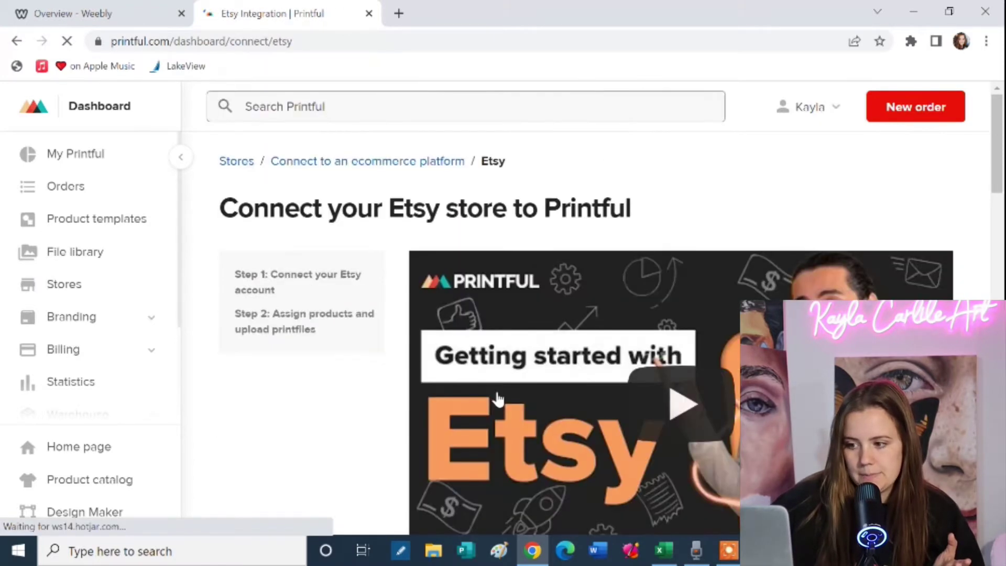
{"action": "scroll", "coordinate": [331, 483], "scroll_direction": "down", "scroll_amount": 10}
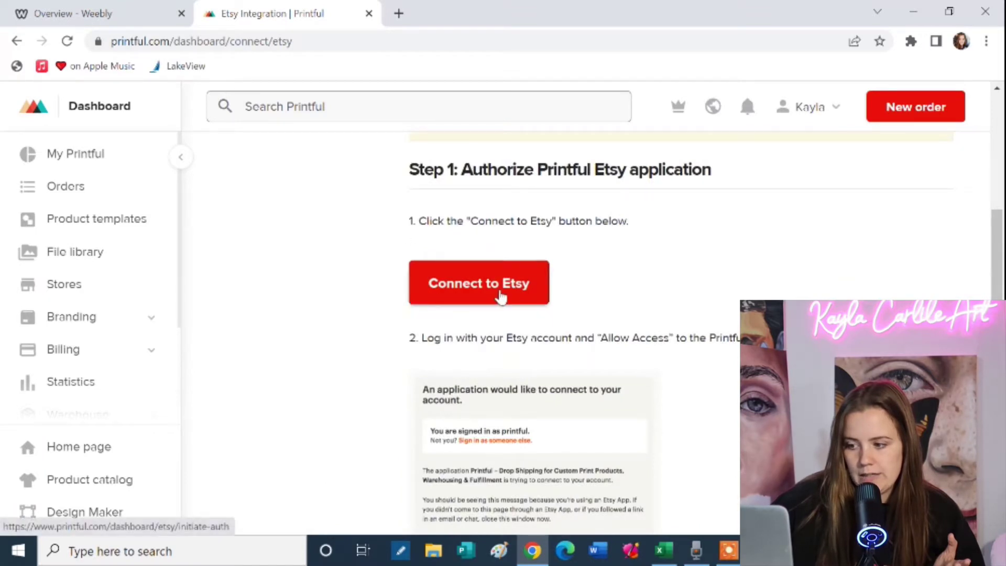
{"action": "scroll", "coordinate": [393, 384], "scroll_direction": "down", "scroll_amount": 4}
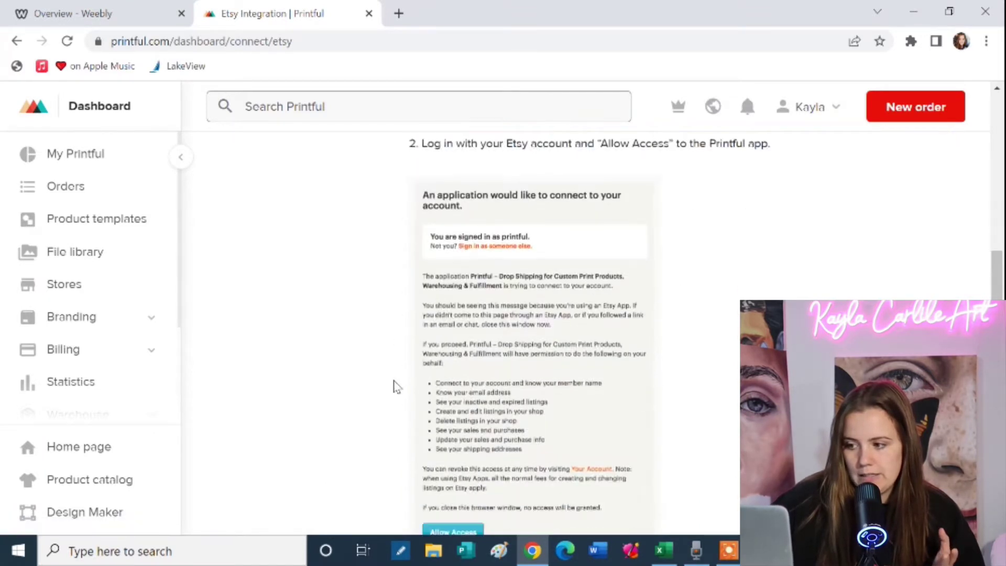
{"action": "scroll", "coordinate": [442, 403], "scroll_direction": "down", "scroll_amount": 8}
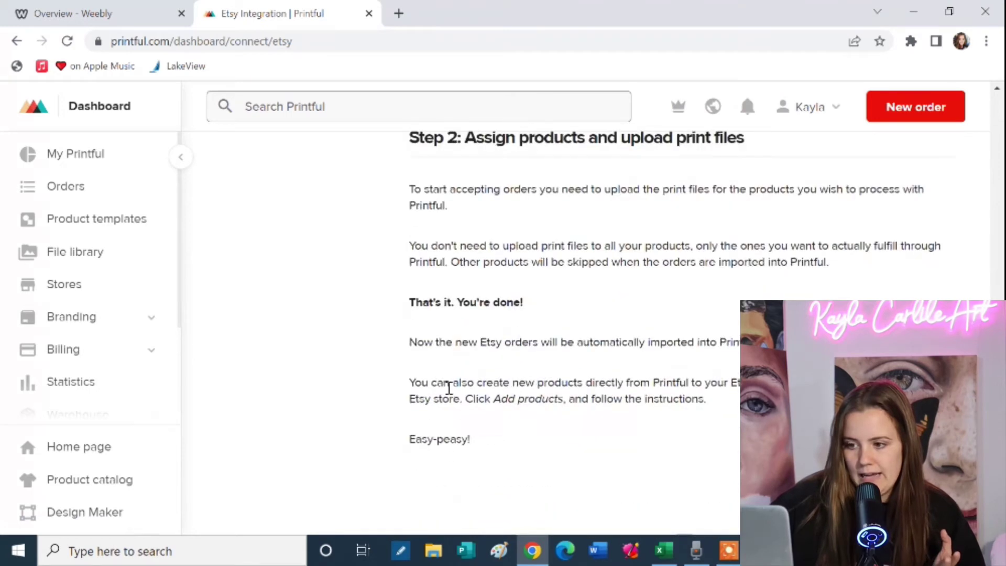
{"action": "left_click", "coordinate": [64, 284]}
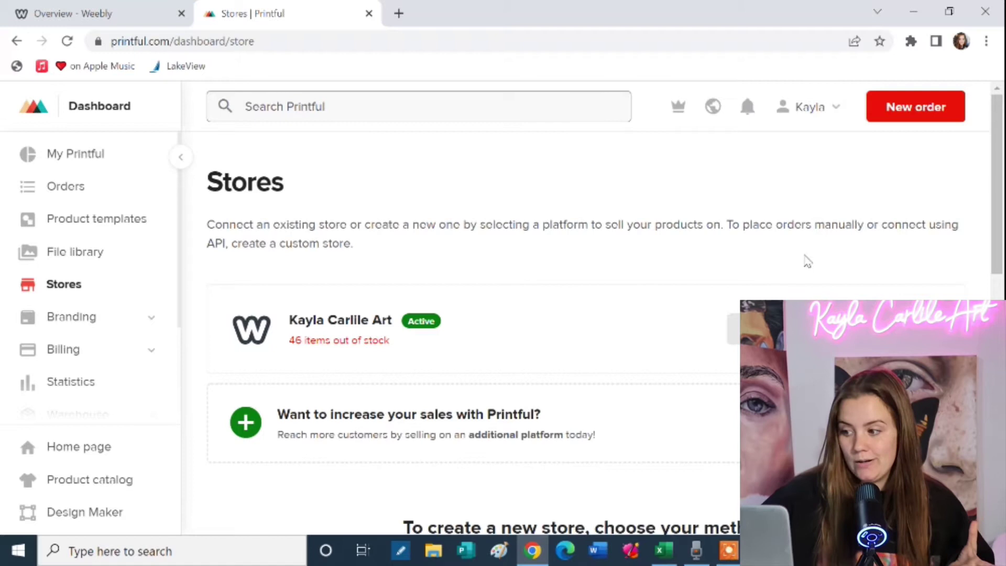
Step: Open the connected Weebly store and scroll through its 518 products
{"action": "left_click", "coordinate": [770, 329]}
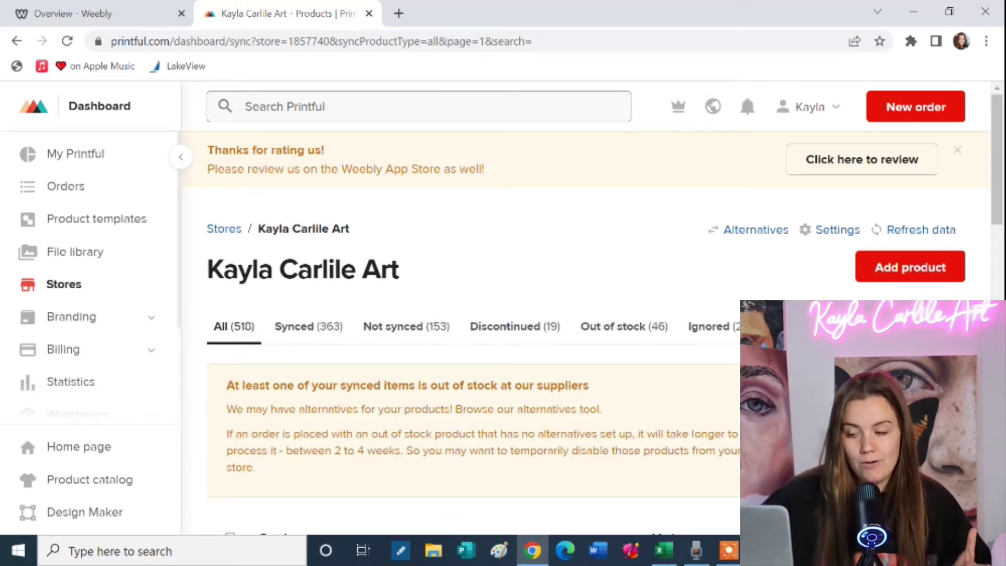
{"action": "scroll", "coordinate": [512, 331], "scroll_direction": "down", "scroll_amount": 5}
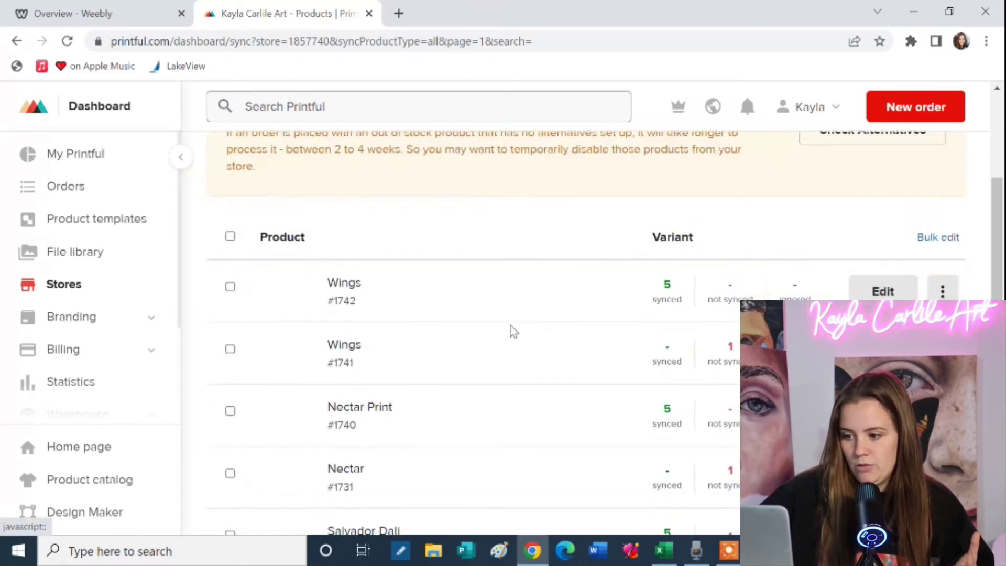
{"action": "scroll", "coordinate": [512, 331], "scroll_direction": "down", "scroll_amount": 10}
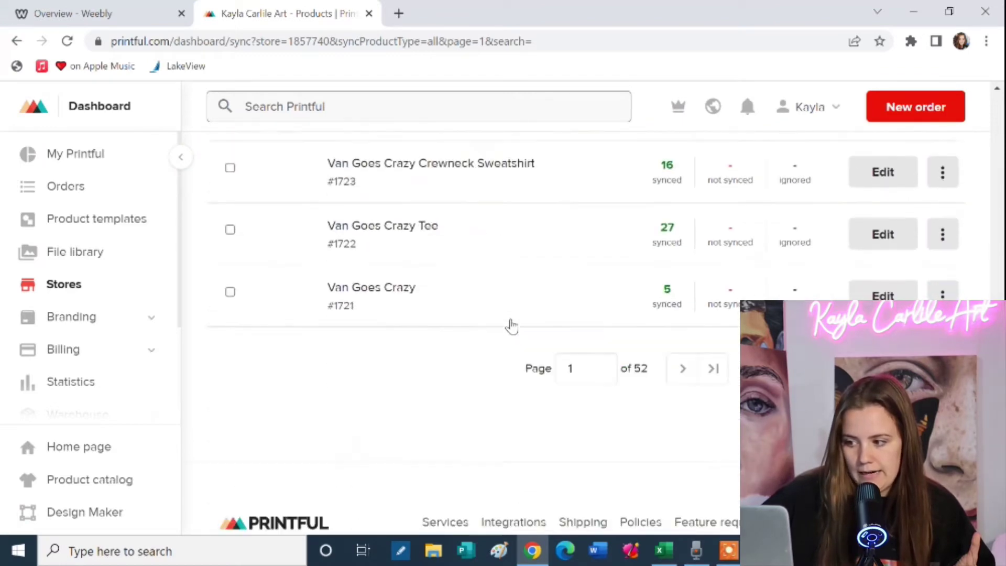
{"action": "scroll", "coordinate": [511, 326], "scroll_direction": "up", "scroll_amount": 15}
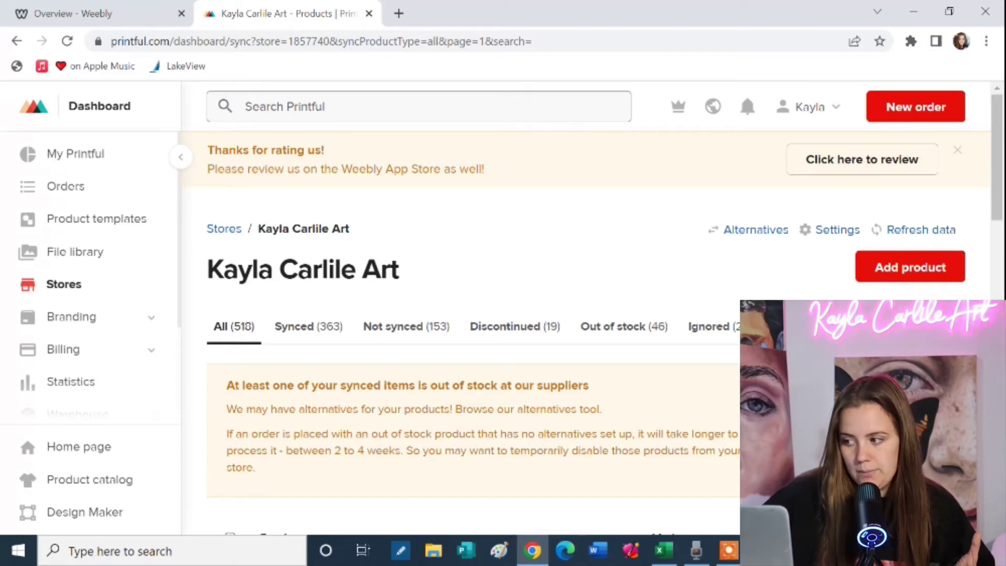
Step: Start adding a new product and scroll through the New products catalogue
{"action": "left_click", "coordinate": [917, 275]}
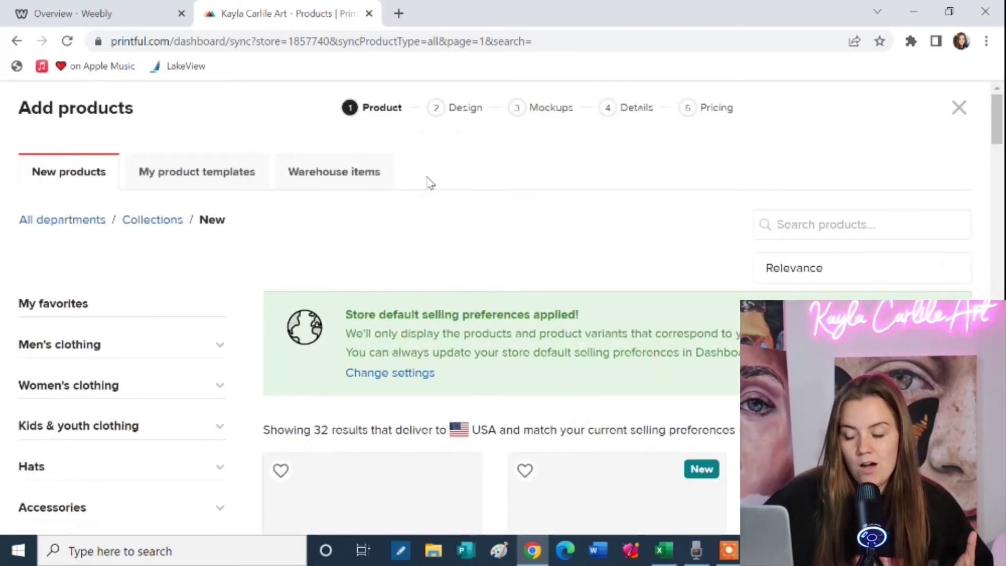
{"action": "scroll", "coordinate": [257, 346], "scroll_direction": "down", "scroll_amount": 2}
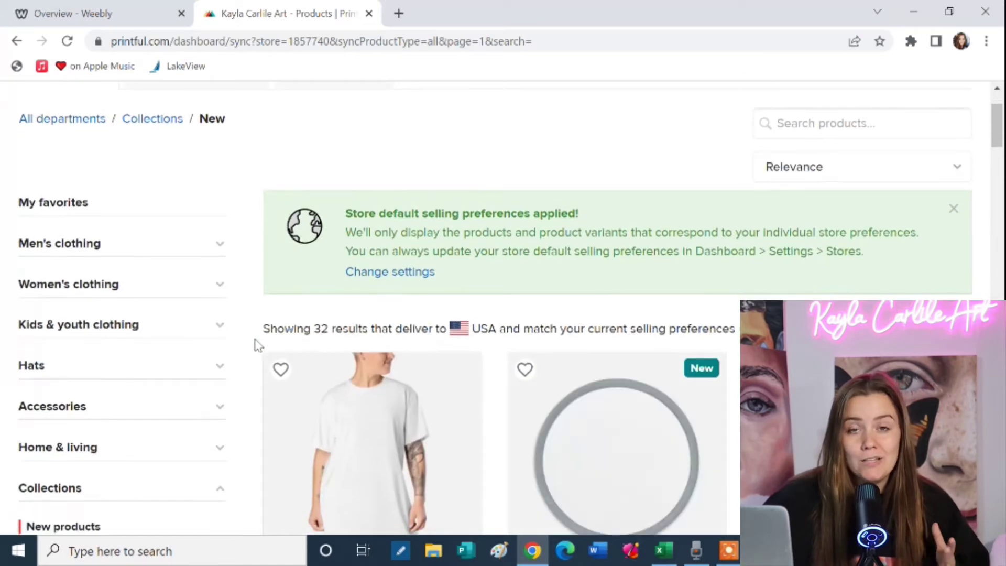
{"action": "scroll", "coordinate": [260, 334], "scroll_direction": "down", "scroll_amount": 4}
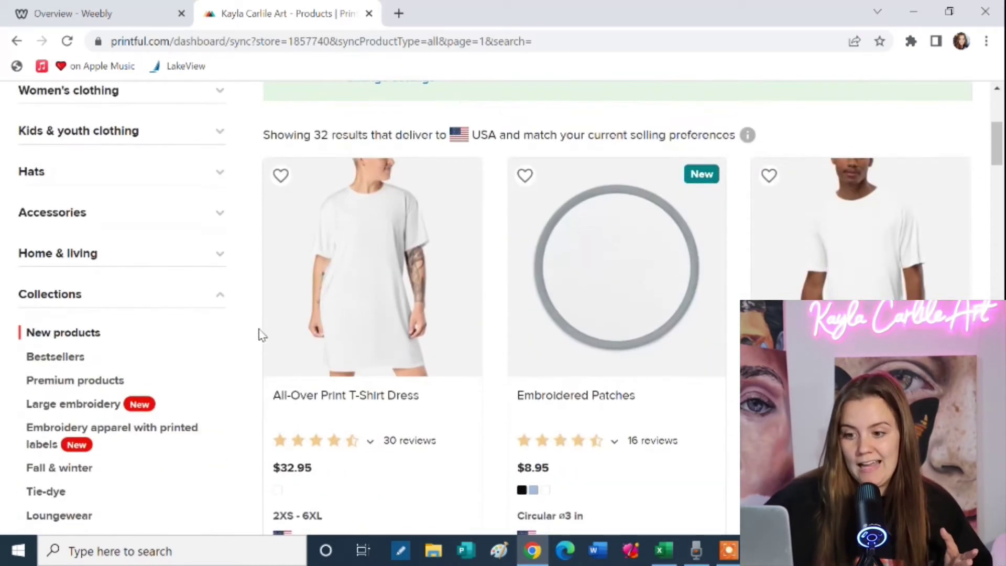
{"action": "scroll", "coordinate": [260, 326], "scroll_direction": "down", "scroll_amount": 3}
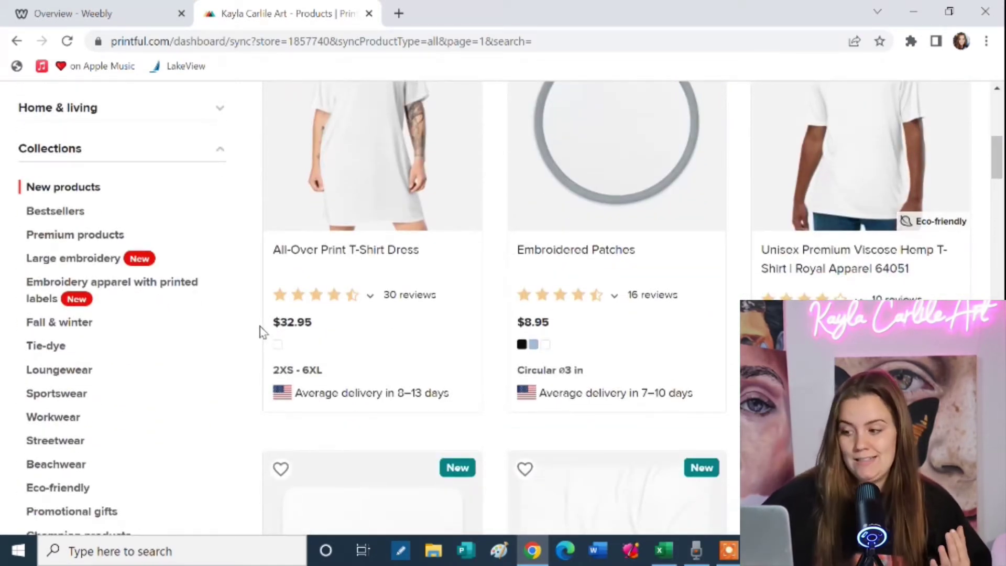
{"action": "scroll", "coordinate": [260, 329], "scroll_direction": "down", "scroll_amount": 2}
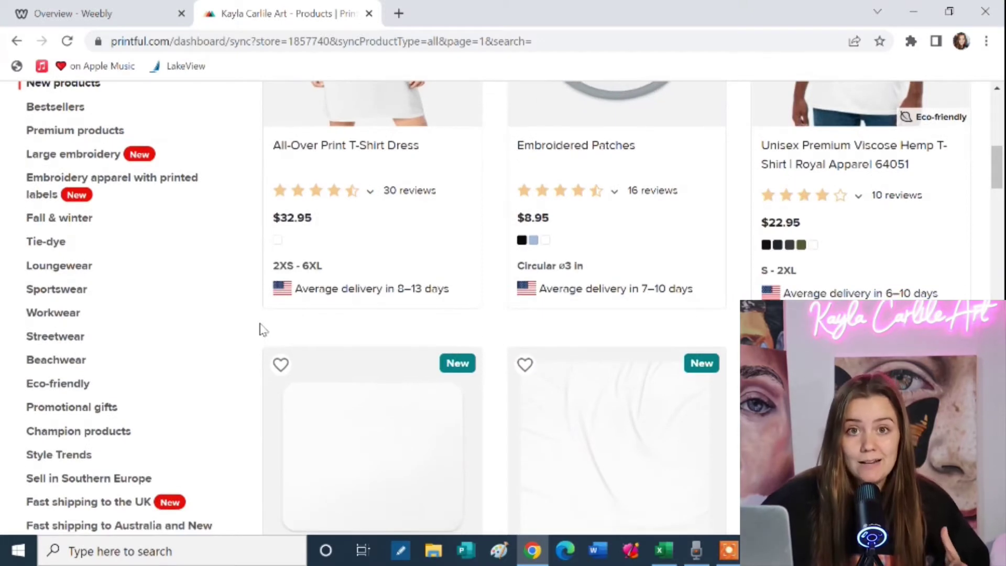
{"action": "scroll", "coordinate": [261, 330], "scroll_direction": "down", "scroll_amount": 6}
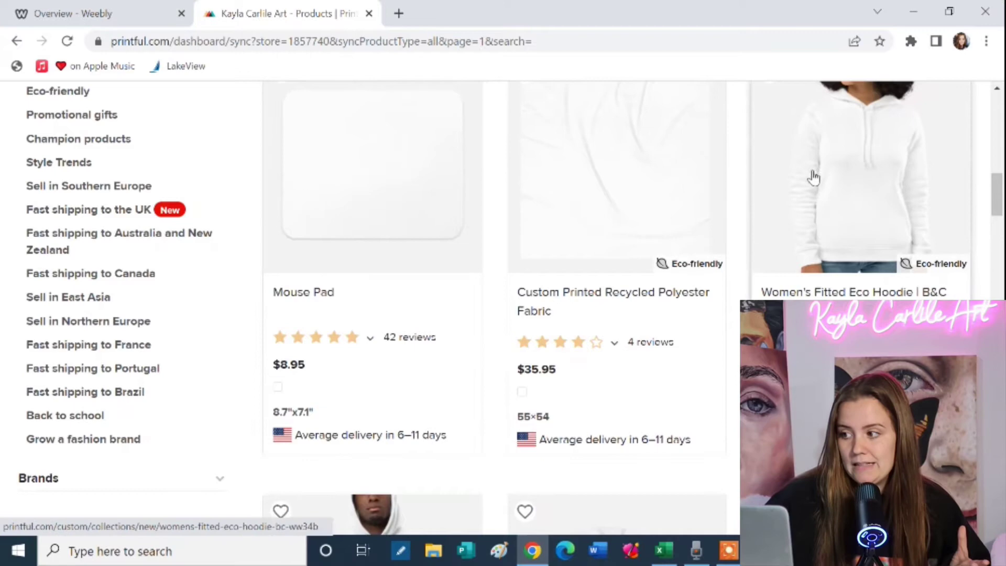
{"action": "scroll", "coordinate": [541, 359], "scroll_direction": "down", "scroll_amount": 2}
{"action": "scroll", "coordinate": [460, 359], "scroll_direction": "up", "scroll_amount": 2}
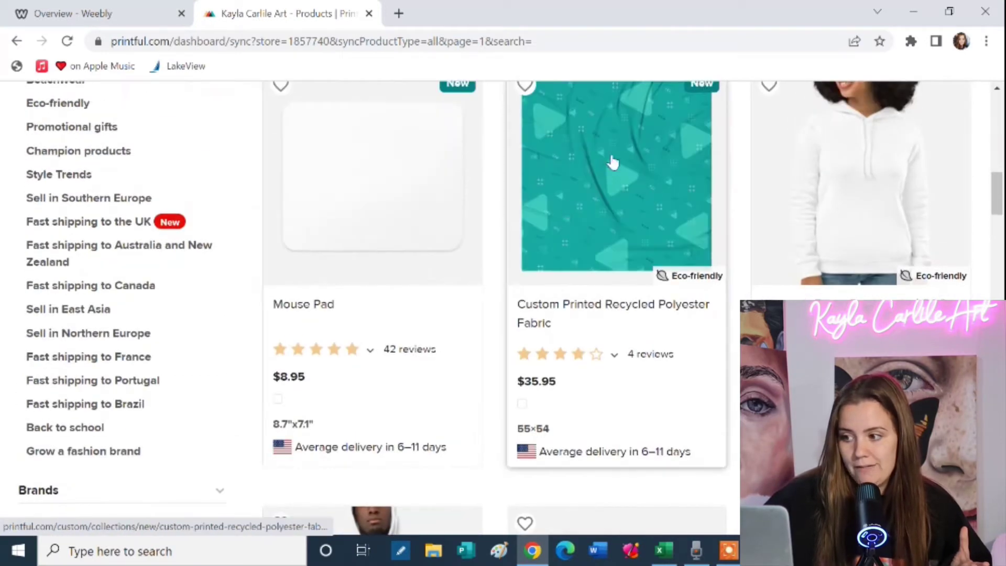
{"action": "scroll", "coordinate": [629, 290], "scroll_direction": "down", "scroll_amount": 7}
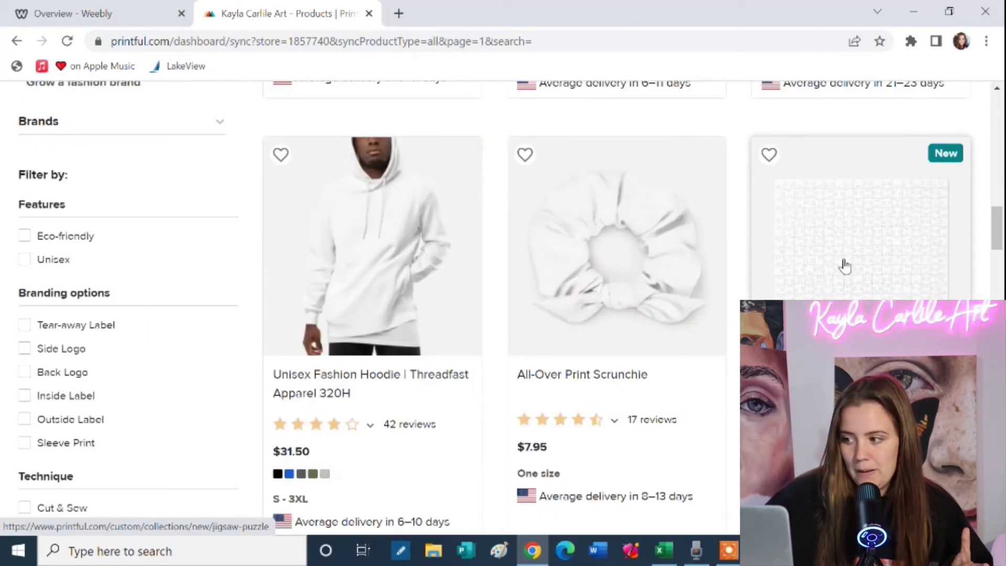
{"action": "scroll", "coordinate": [838, 285], "scroll_direction": "down", "scroll_amount": 7}
{"action": "scroll", "coordinate": [864, 257], "scroll_direction": "down", "scroll_amount": 11}
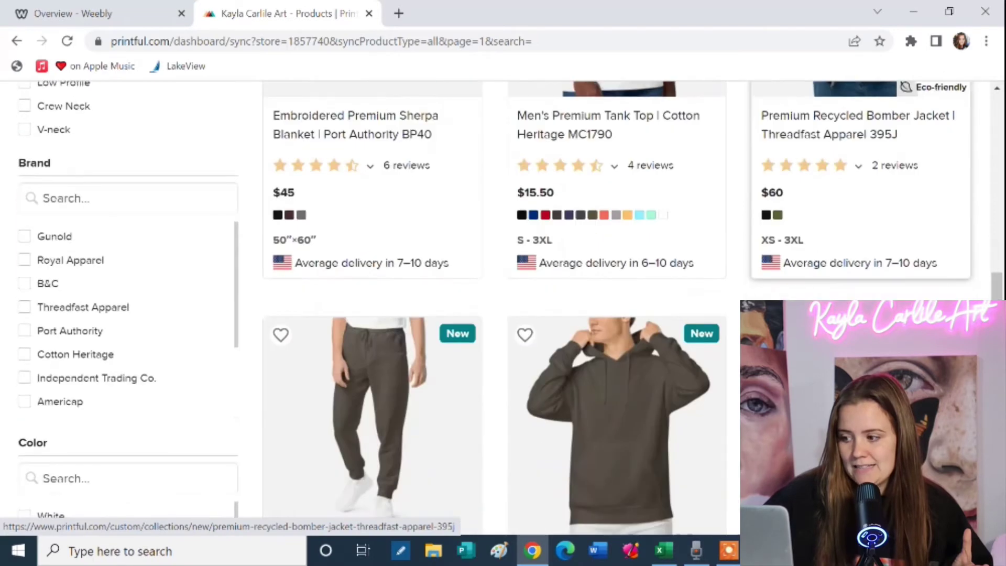
{"action": "scroll", "coordinate": [644, 386], "scroll_direction": "down", "scroll_amount": 9}
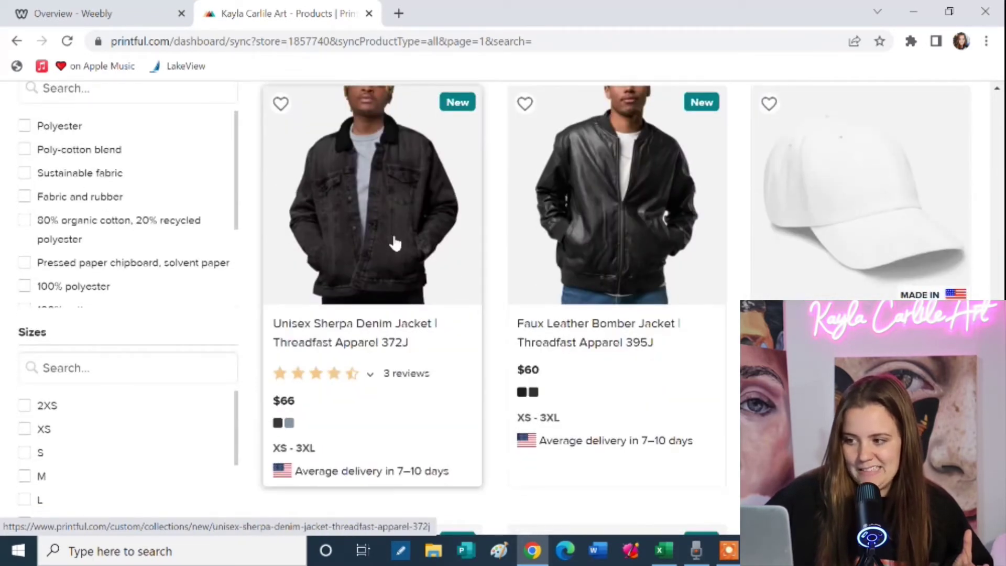
{"action": "scroll", "coordinate": [394, 242], "scroll_direction": "down", "scroll_amount": 4}
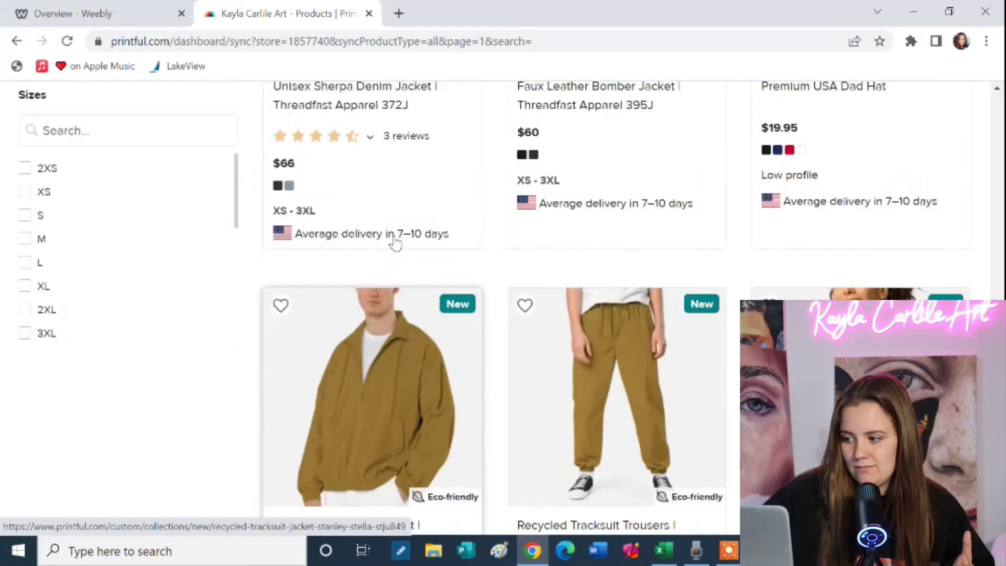
Step: Filter the catalogue to Home & living > Wall art > Posters
{"action": "scroll", "coordinate": [394, 242], "scroll_direction": "up", "scroll_amount": 12}
{"action": "scroll", "coordinate": [394, 242], "scroll_direction": "up", "scroll_amount": 15}
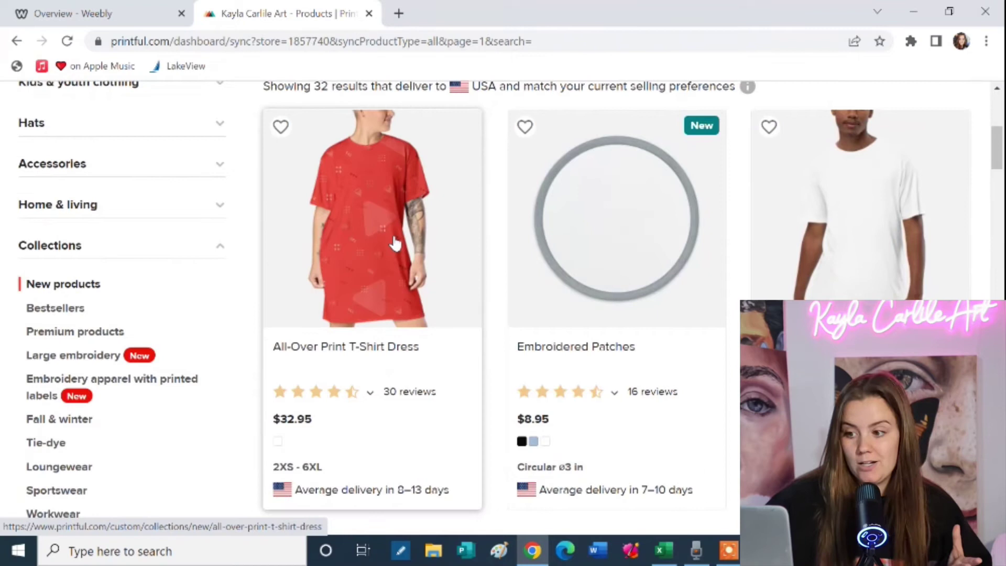
{"action": "left_click", "coordinate": [204, 205]}
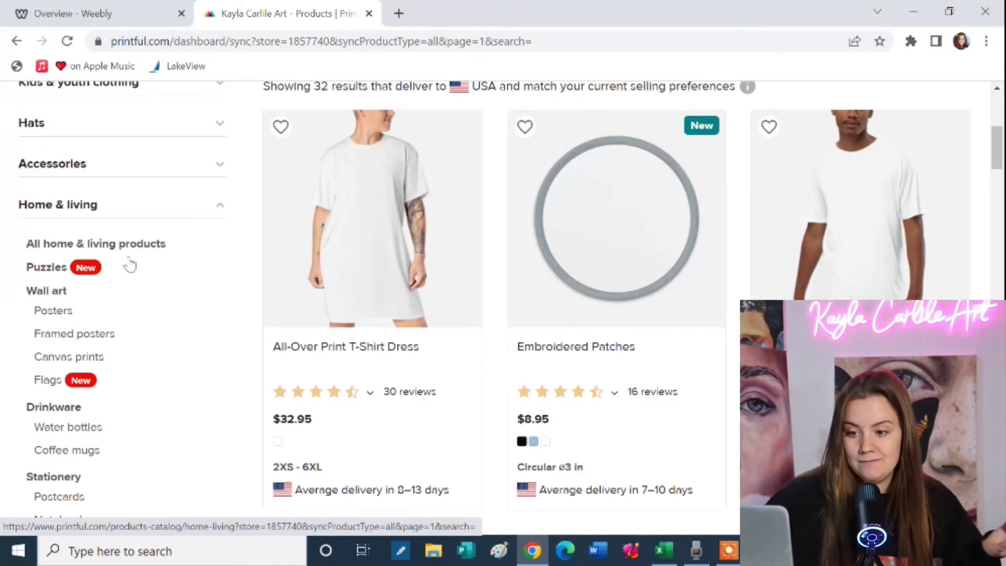
{"action": "left_click", "coordinate": [53, 311]}
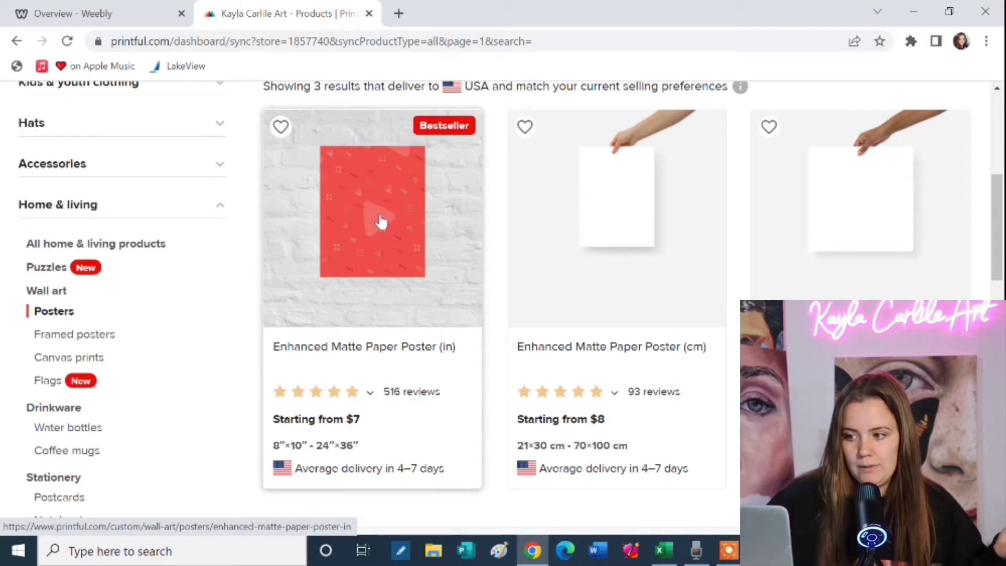
Step: Start designing the Enhanced Matte Paper Poster (in) and open the store's file library
{"action": "left_click", "coordinate": [381, 223]}
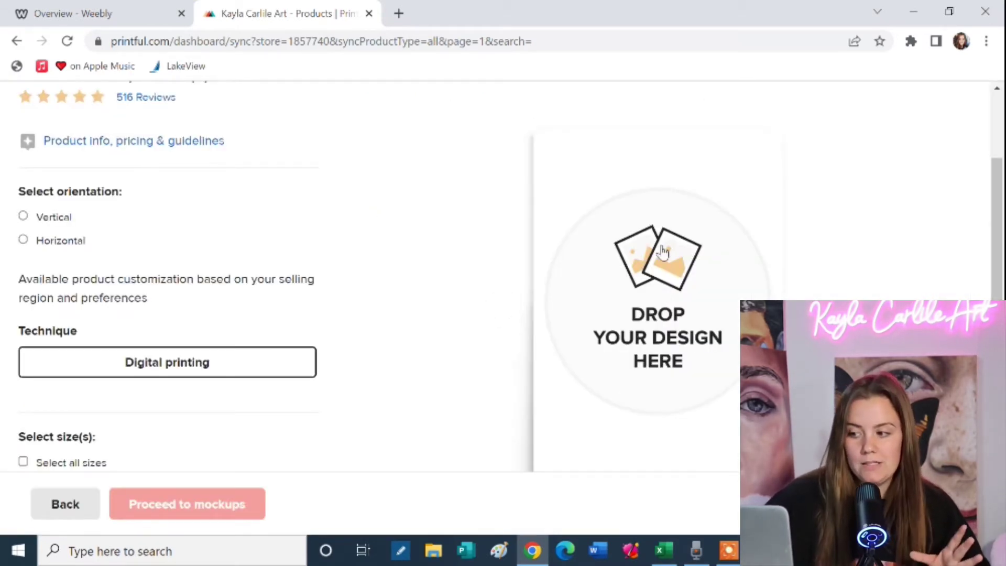
{"action": "left_click", "coordinate": [644, 296]}
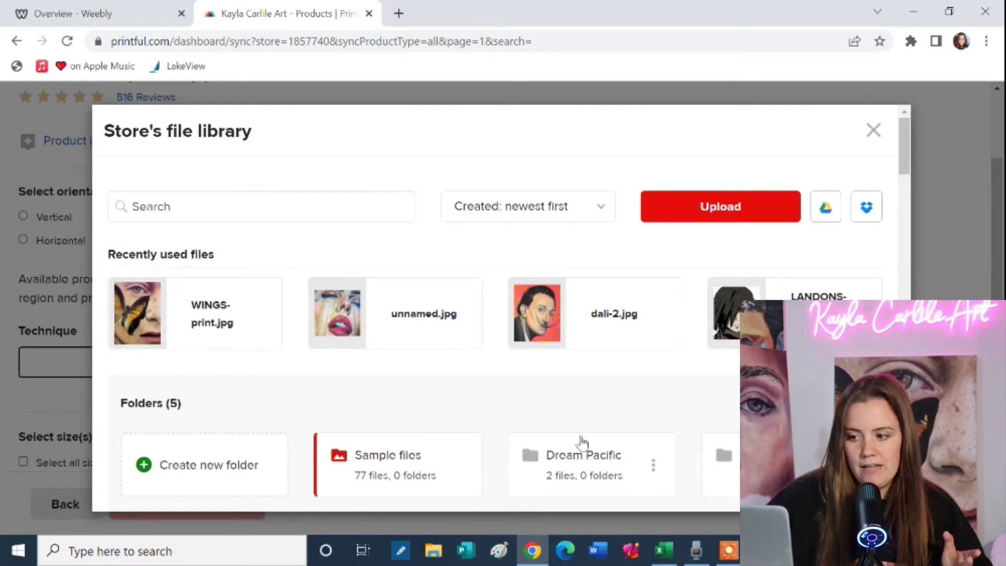
{"action": "scroll", "coordinate": [472, 369], "scroll_direction": "down", "scroll_amount": 12}
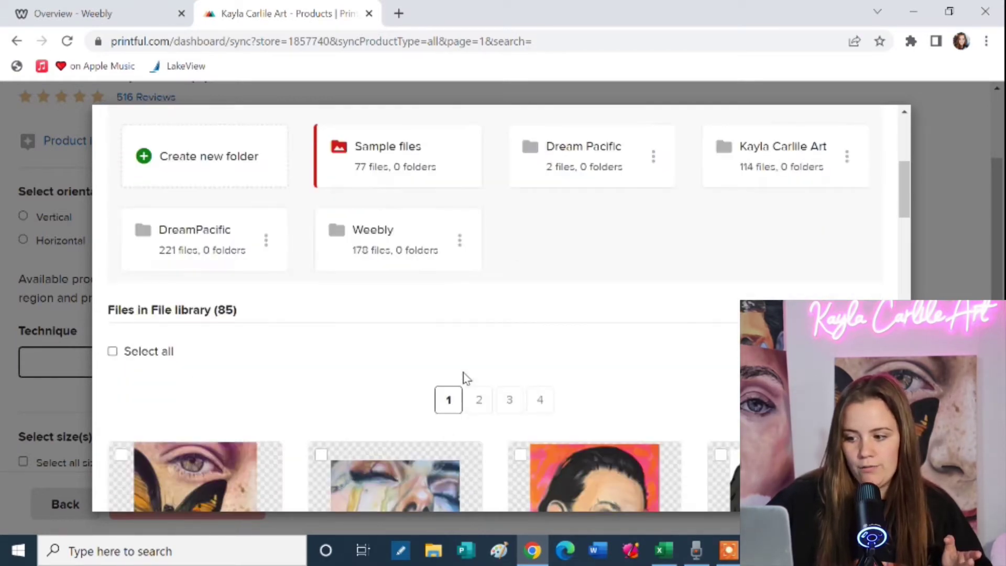
{"action": "scroll", "coordinate": [466, 377], "scroll_direction": "down", "scroll_amount": 5}
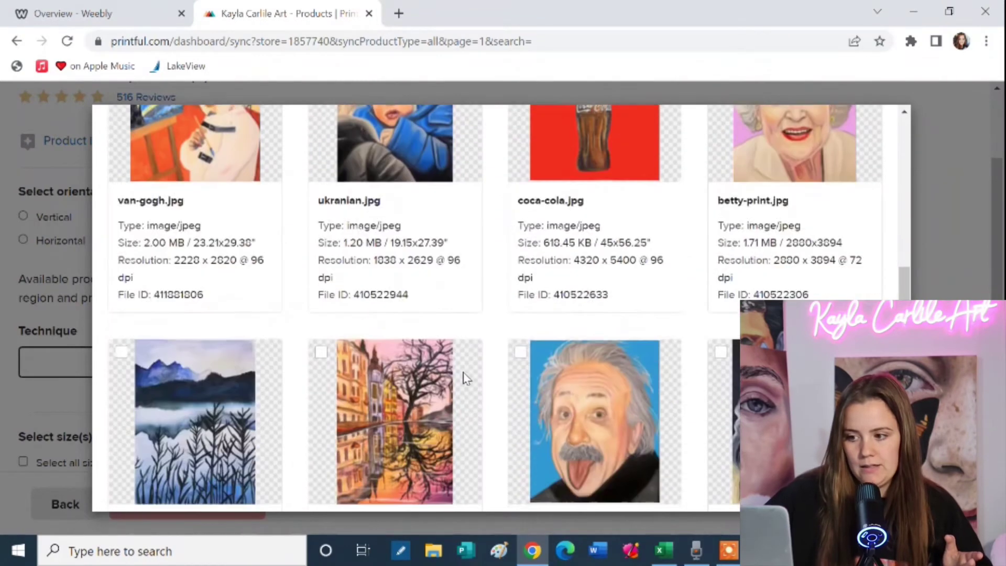
{"action": "scroll", "coordinate": [467, 378], "scroll_direction": "up", "scroll_amount": 15}
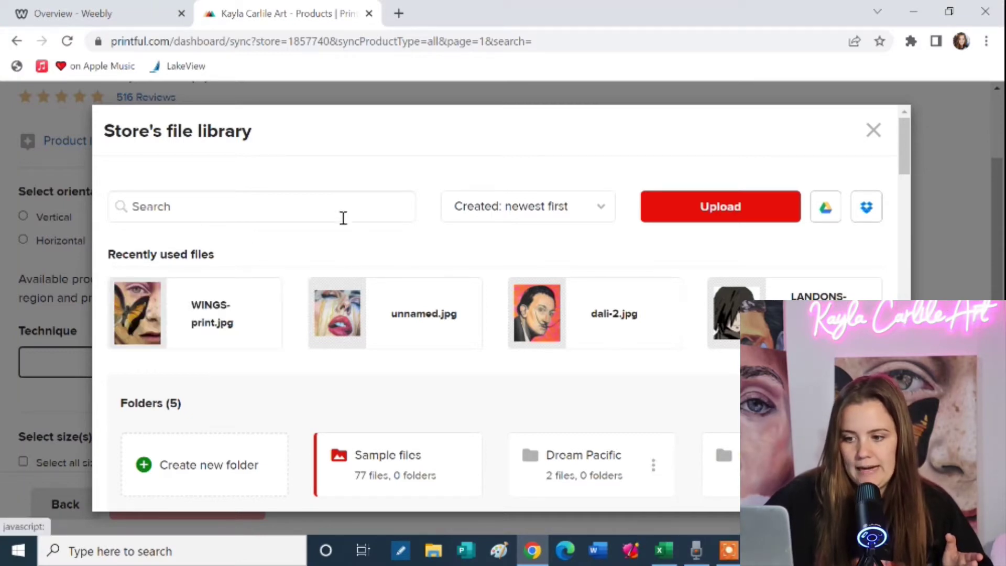
Step: Place the WINGS-print.jpg painting on the poster design
{"action": "left_click", "coordinate": [191, 316]}
{"action": "scroll", "coordinate": [446, 342], "scroll_direction": "down", "scroll_amount": 8}
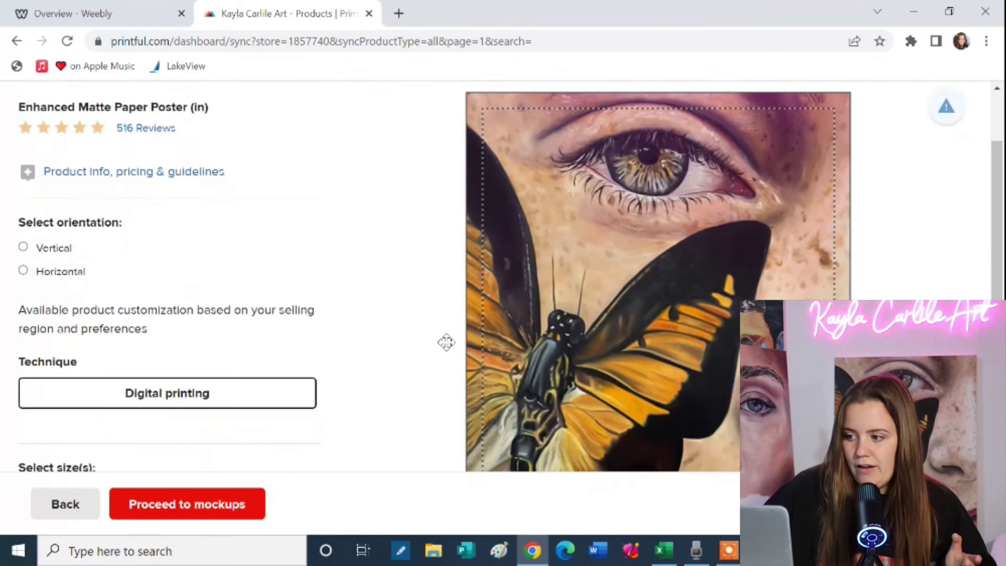
{"action": "scroll", "coordinate": [446, 342], "scroll_direction": "up", "scroll_amount": 8}
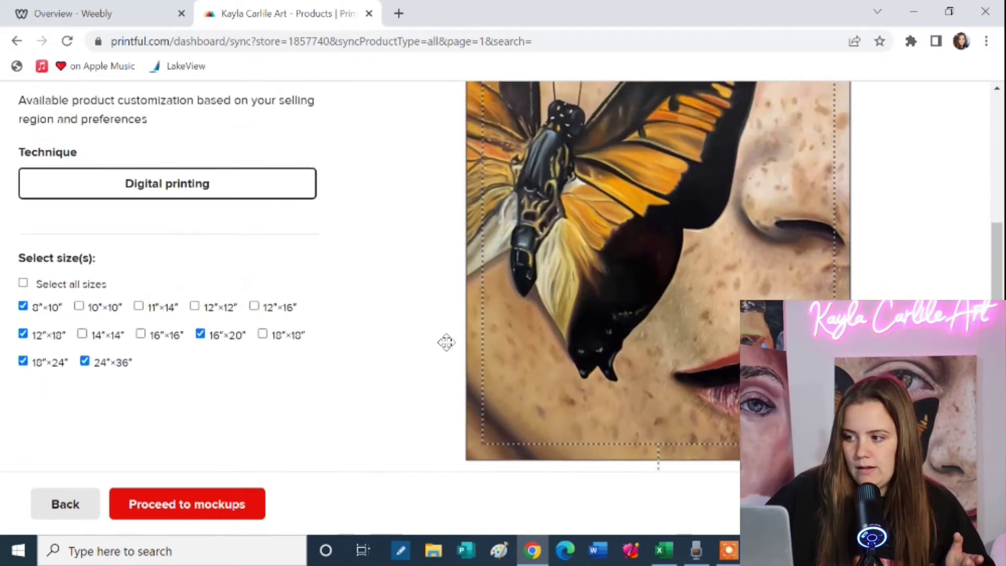
{"action": "scroll", "coordinate": [446, 342], "scroll_direction": "down", "scroll_amount": 2}
{"action": "scroll", "coordinate": [445, 343], "scroll_direction": "up", "scroll_amount": 2}
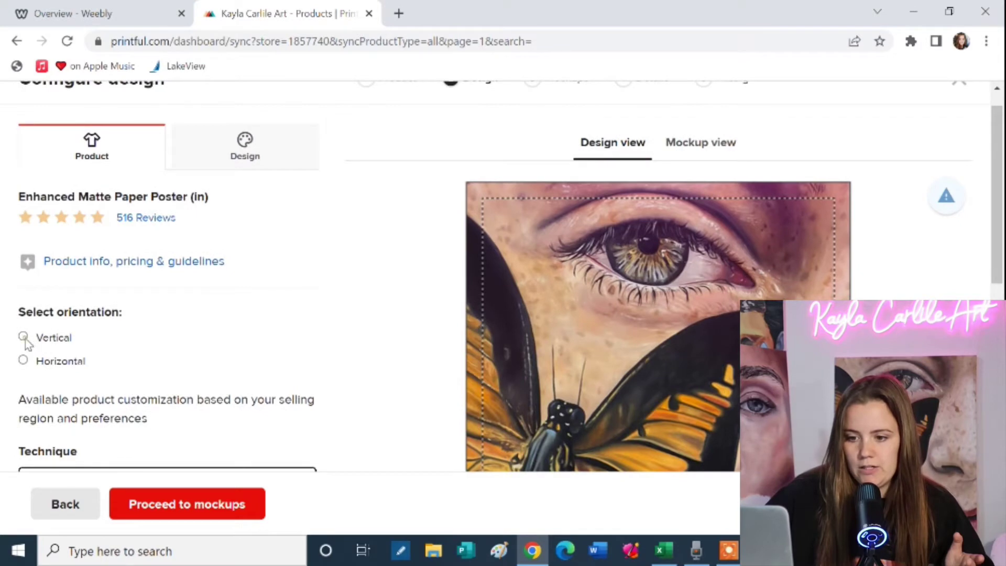
Step: Set the poster to Vertical orientation and review the five selected sizes
{"action": "left_click", "coordinate": [23, 337]}
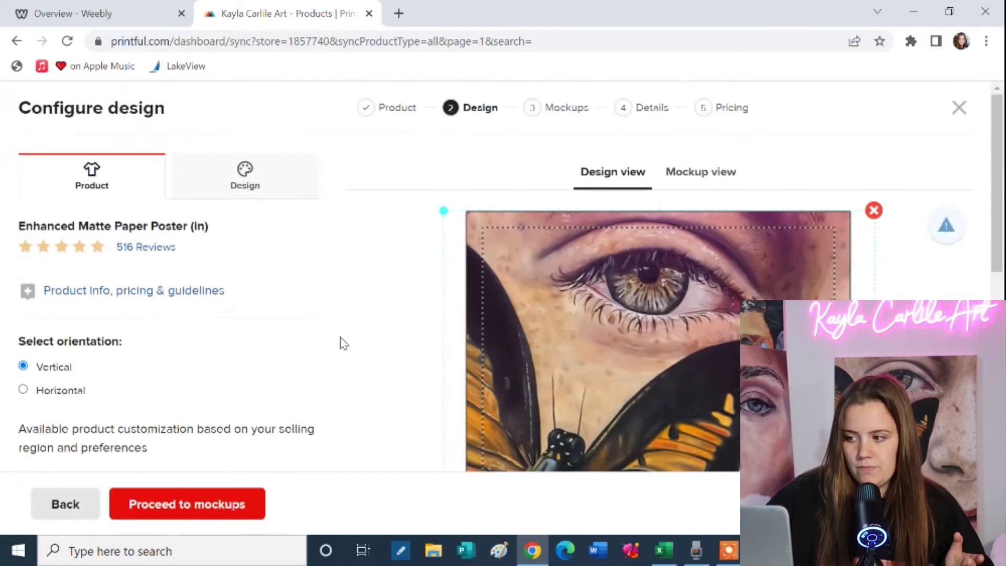
{"action": "scroll", "coordinate": [319, 392], "scroll_direction": "down", "scroll_amount": 5}
{"action": "scroll", "coordinate": [321, 391], "scroll_direction": "down", "scroll_amount": 2}
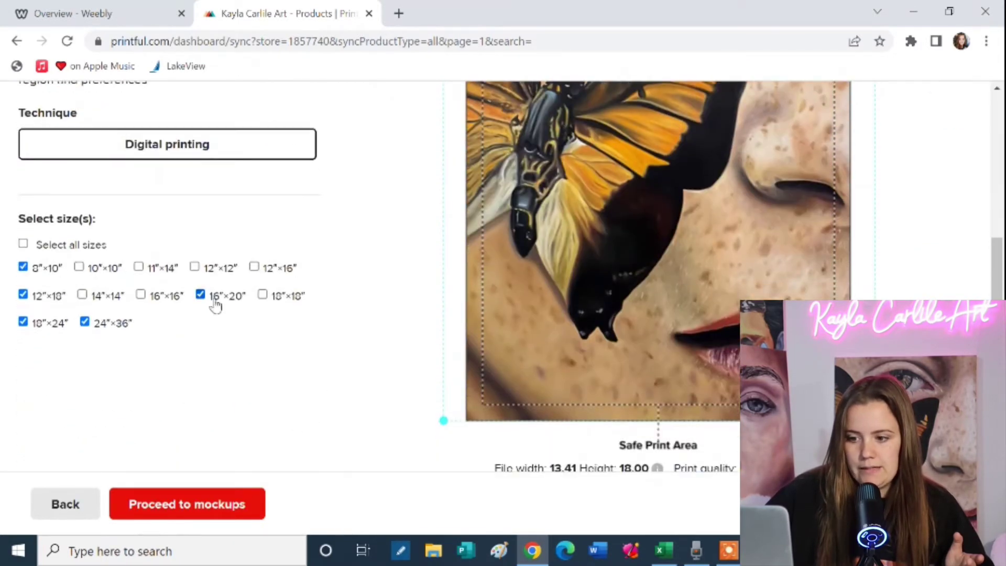
{"action": "left_click", "coordinate": [80, 296]}
{"action": "scroll", "coordinate": [338, 422], "scroll_direction": "down", "scroll_amount": 3}
{"action": "scroll", "coordinate": [338, 421], "scroll_direction": "down", "scroll_amount": 5}
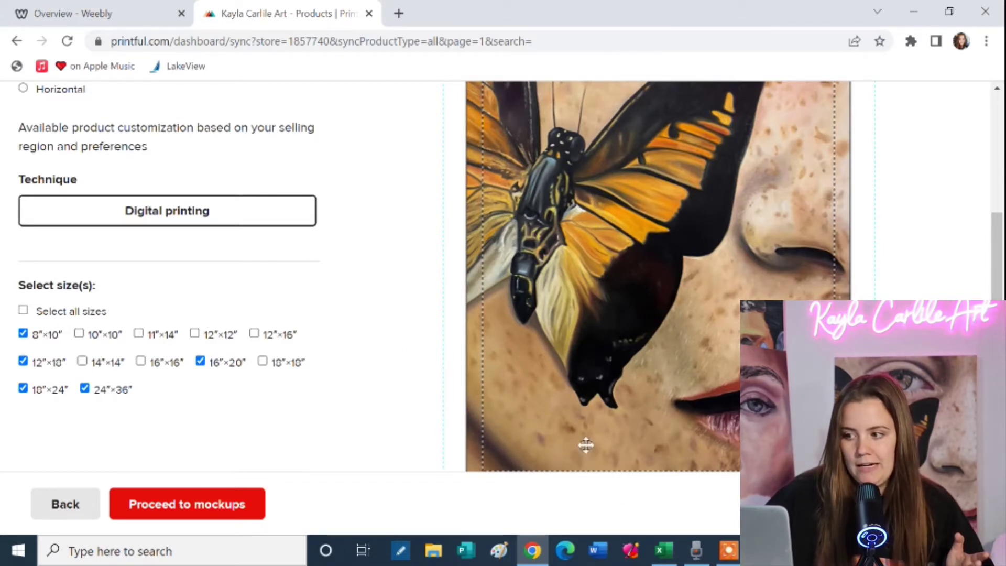
{"action": "scroll", "coordinate": [450, 236], "scroll_direction": "down", "scroll_amount": 5}
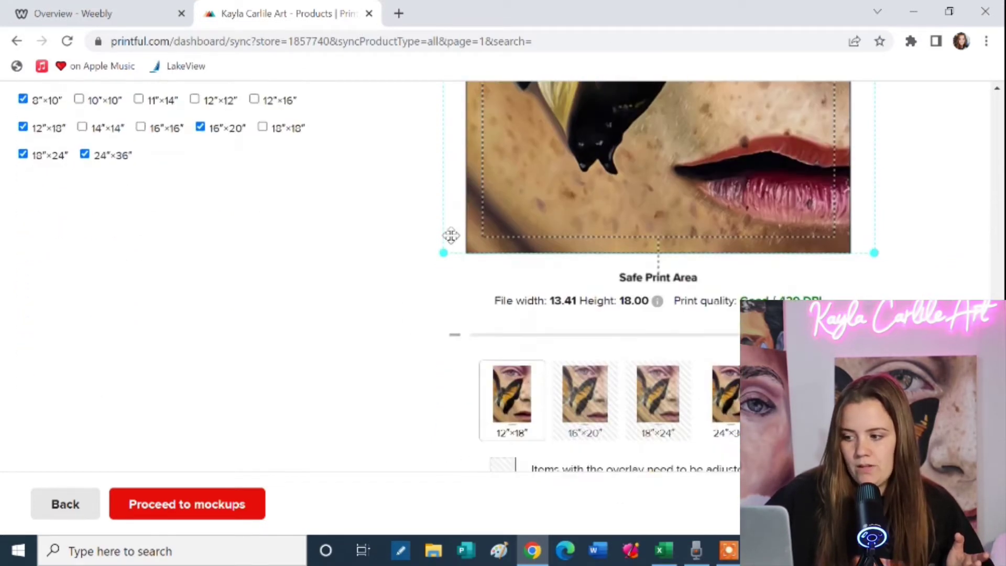
{"action": "scroll", "coordinate": [451, 243], "scroll_direction": "up", "scroll_amount": 1}
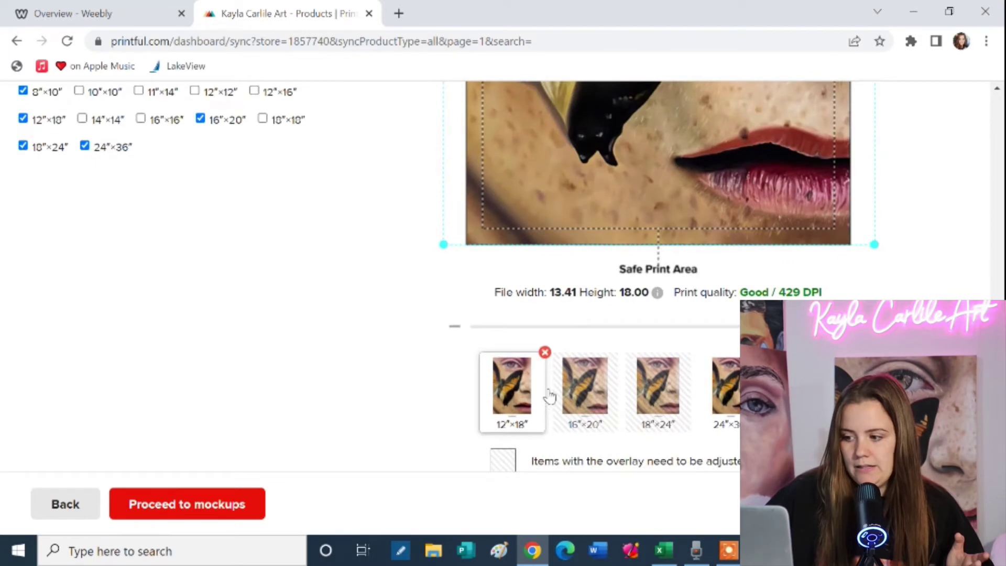
Step: Preview how the artwork fills the 16×20, 18×24 and 24×36 poster sizes
{"action": "left_click", "coordinate": [578, 393]}
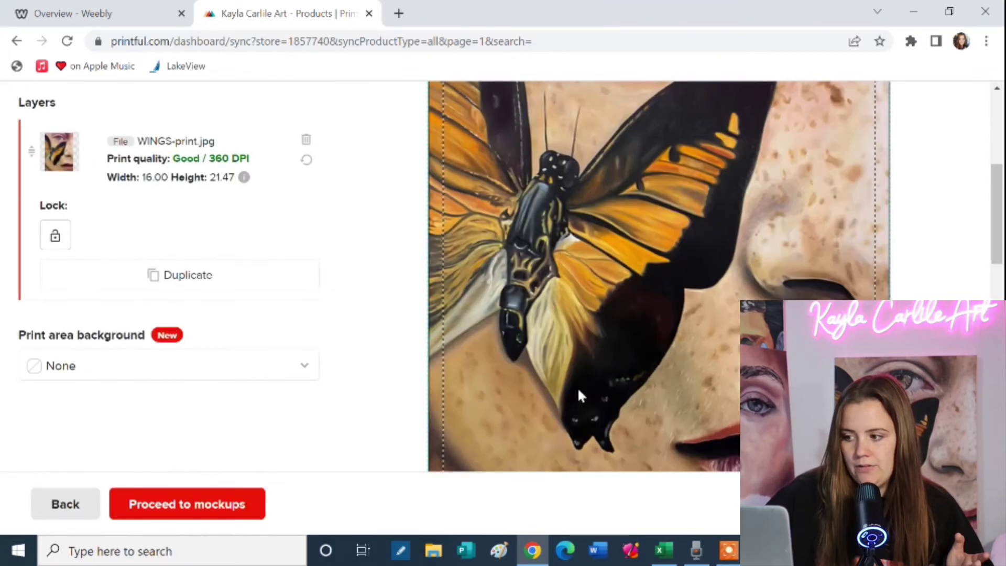
{"action": "scroll", "coordinate": [580, 393], "scroll_direction": "up", "scroll_amount": 4}
{"action": "key", "text": "ctrl+minus"}
{"action": "scroll", "coordinate": [402, 372], "scroll_direction": "down", "scroll_amount": 4}
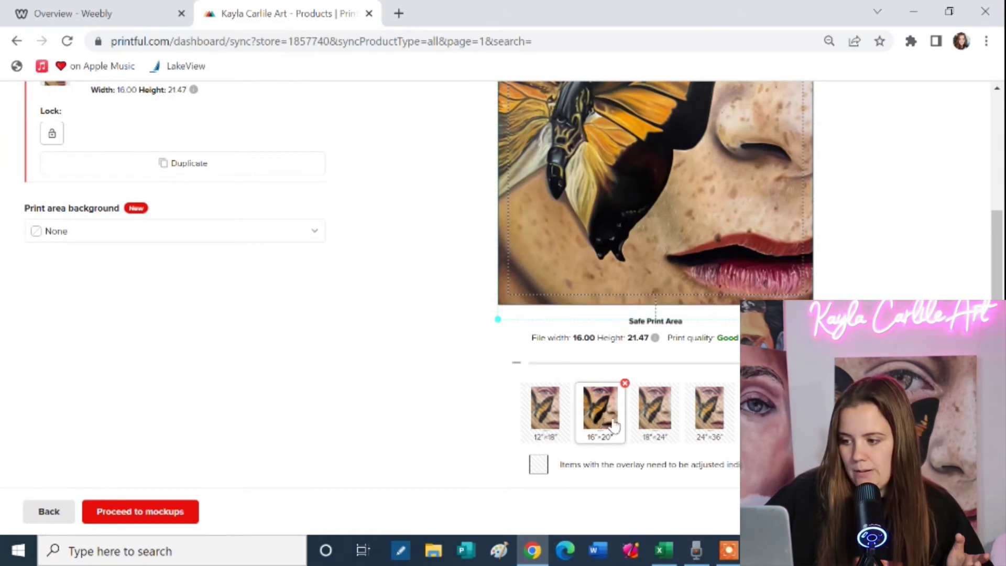
{"action": "left_click", "coordinate": [653, 417]}
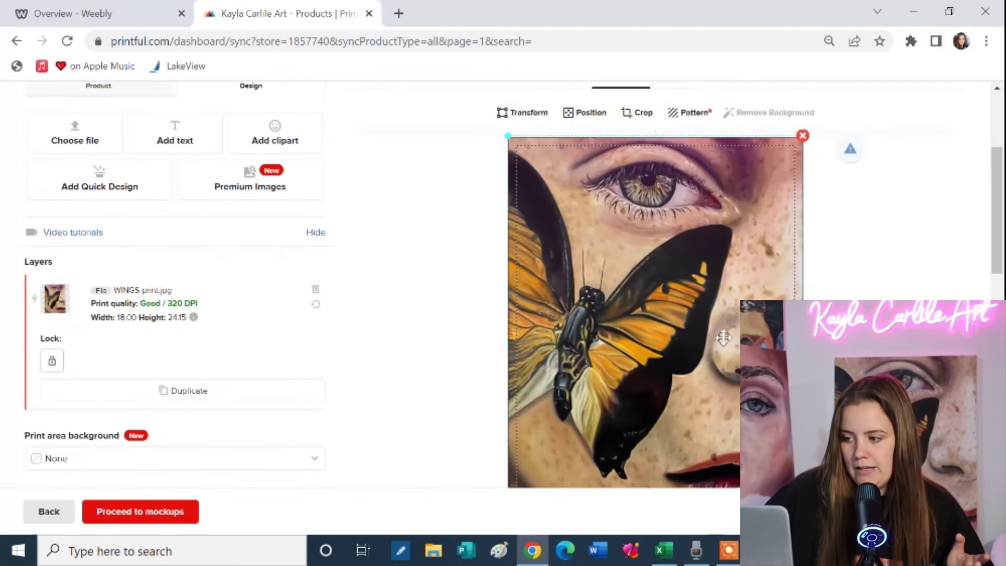
{"action": "scroll", "coordinate": [708, 300], "scroll_direction": "down", "scroll_amount": 3}
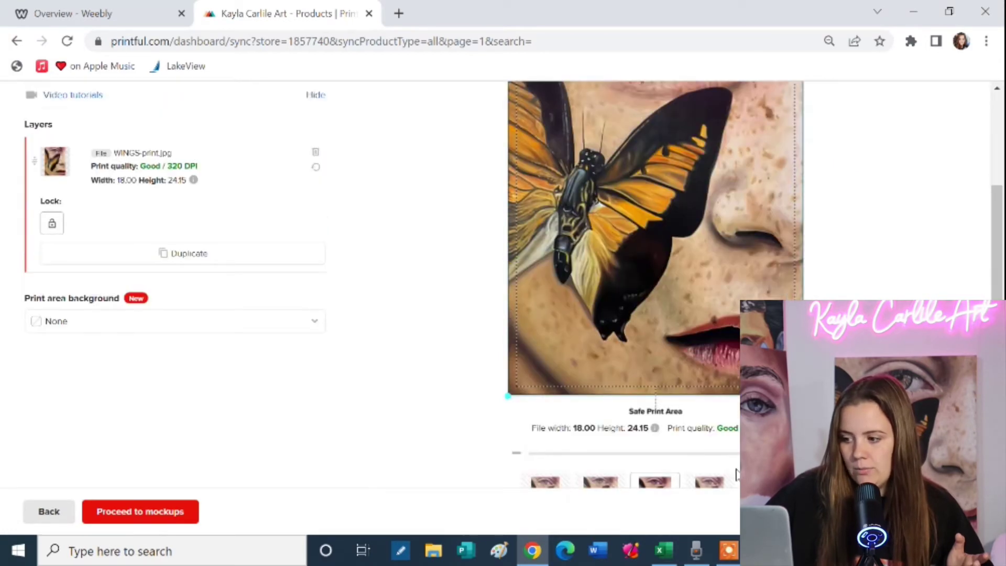
{"action": "scroll", "coordinate": [736, 474], "scroll_direction": "down", "scroll_amount": 3}
{"action": "left_click", "coordinate": [709, 370]}
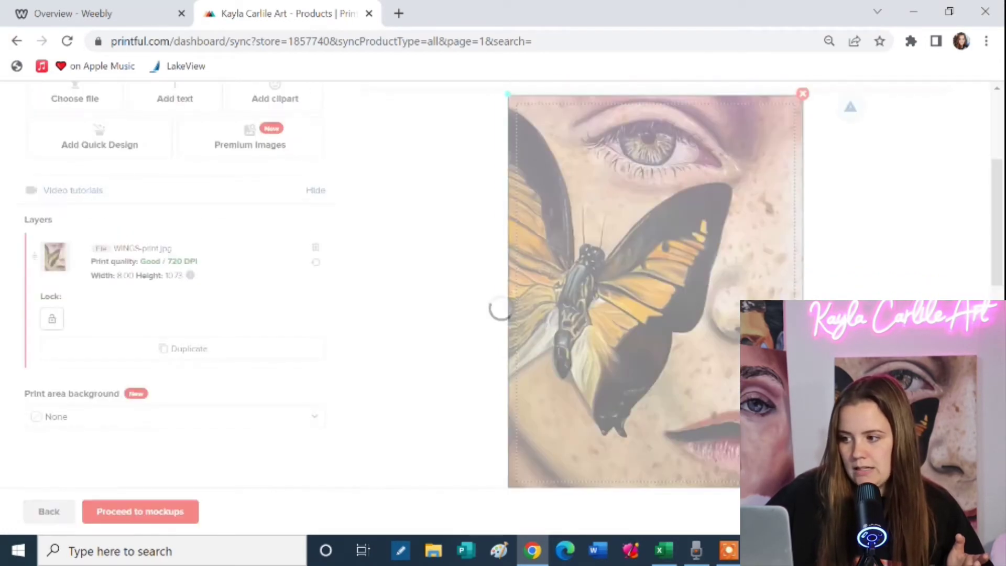
{"action": "scroll", "coordinate": [674, 291], "scroll_direction": "down", "scroll_amount": 2}
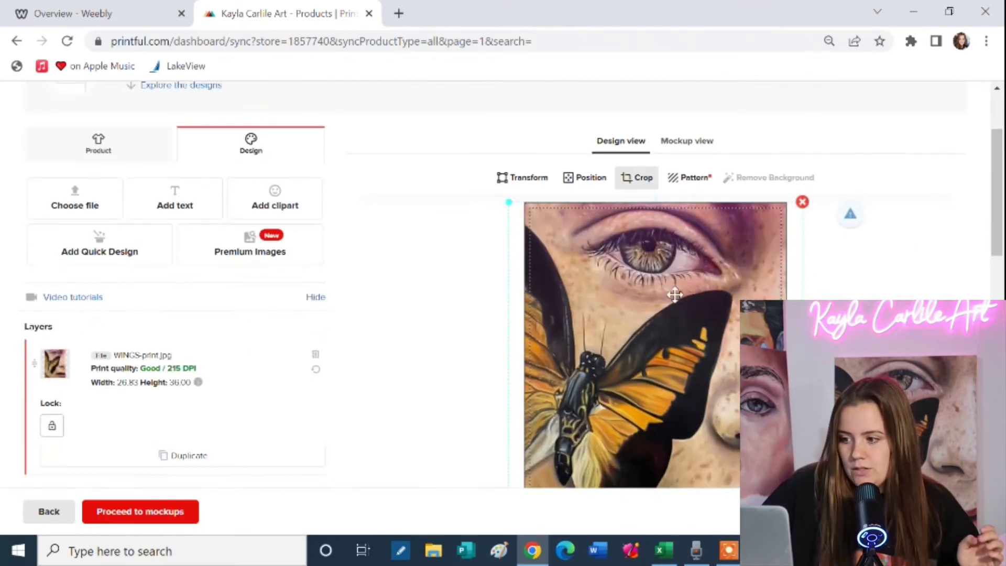
{"action": "scroll", "coordinate": [543, 350], "scroll_direction": "down", "scroll_amount": 4}
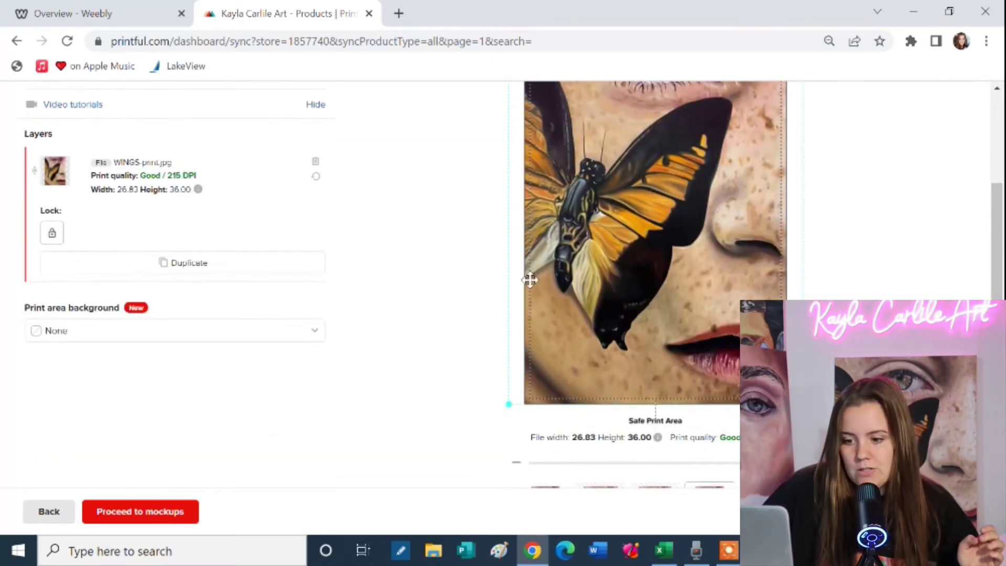
Step: Proceed to the mockups step and try the Person mockup style
{"action": "left_click", "coordinate": [163, 512]}
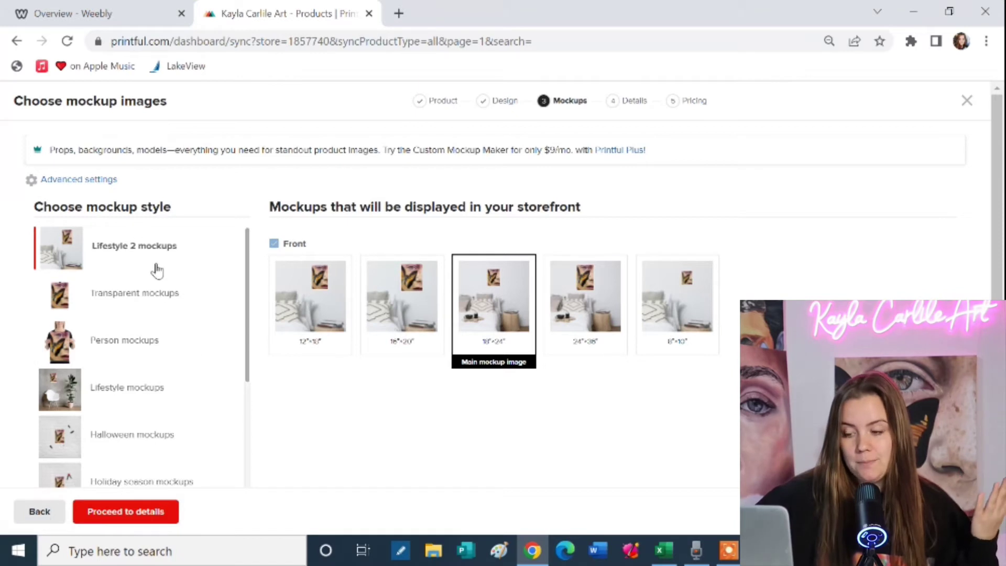
{"action": "scroll", "coordinate": [161, 344], "scroll_direction": "down", "scroll_amount": 2}
{"action": "scroll", "coordinate": [161, 344], "scroll_direction": "down", "scroll_amount": 3}
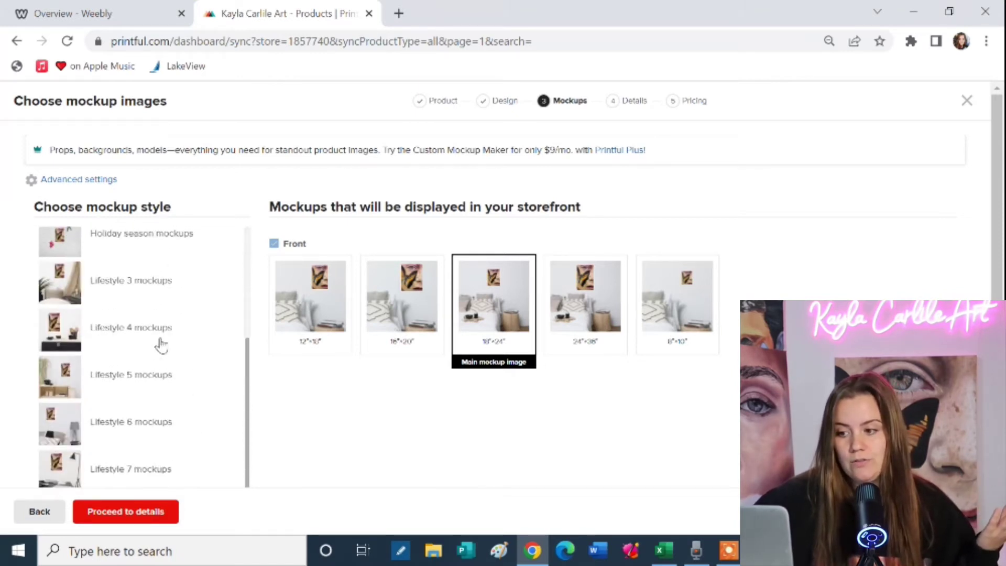
{"action": "scroll", "coordinate": [157, 343], "scroll_direction": "up", "scroll_amount": 5}
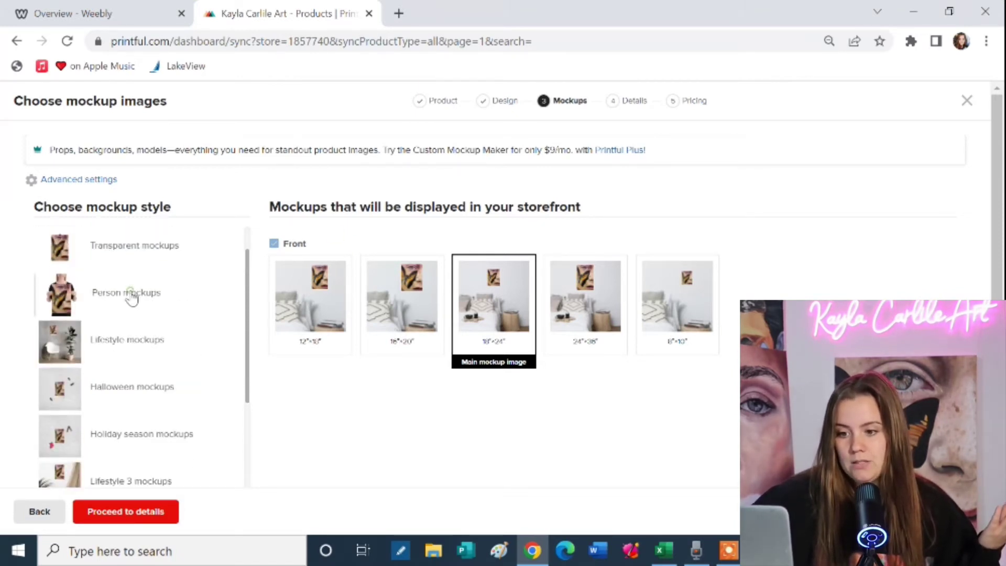
{"action": "left_click", "coordinate": [131, 298]}
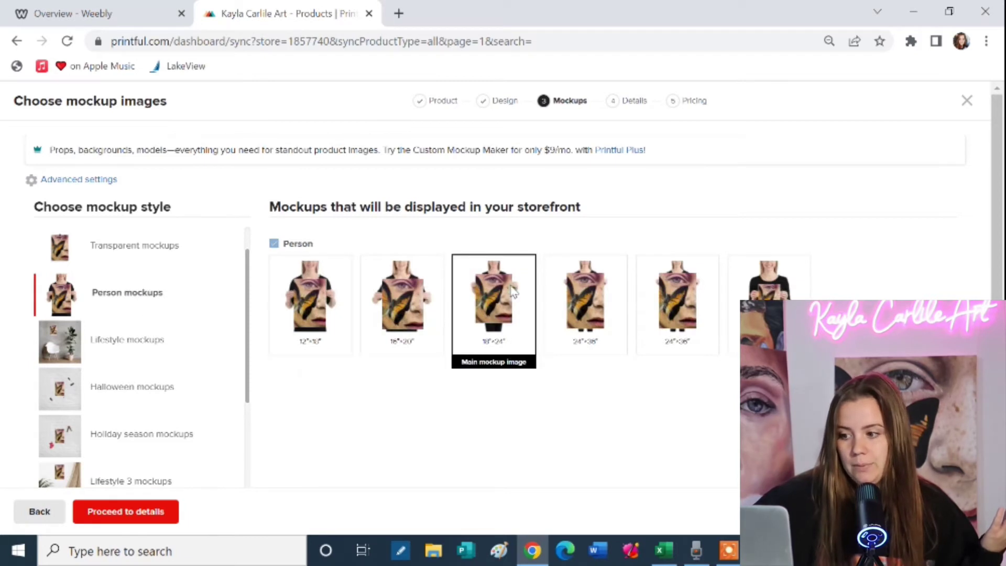
{"action": "scroll", "coordinate": [122, 385], "scroll_direction": "down", "scroll_amount": 4}
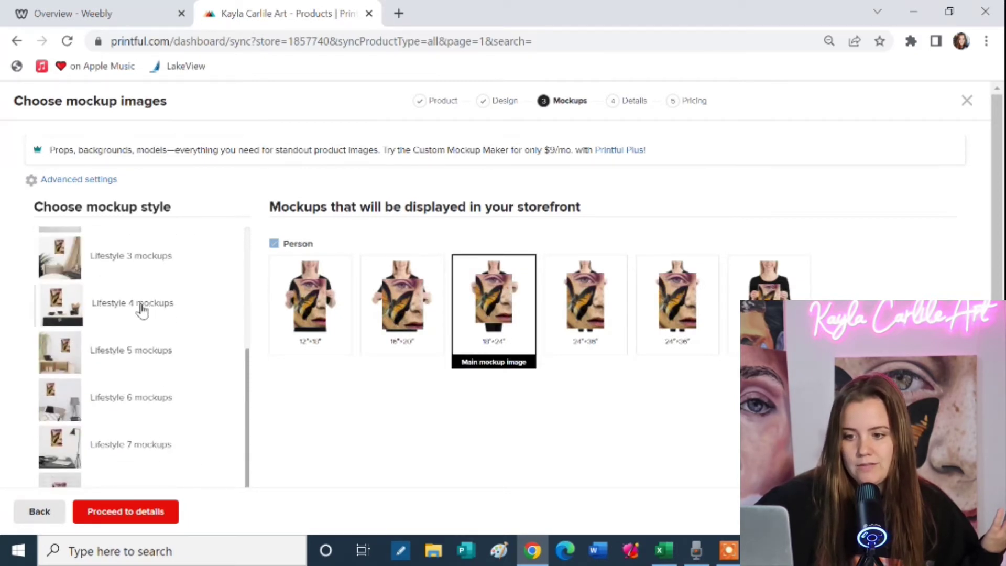
{"action": "scroll", "coordinate": [126, 386], "scroll_direction": "down", "scroll_amount": 2}
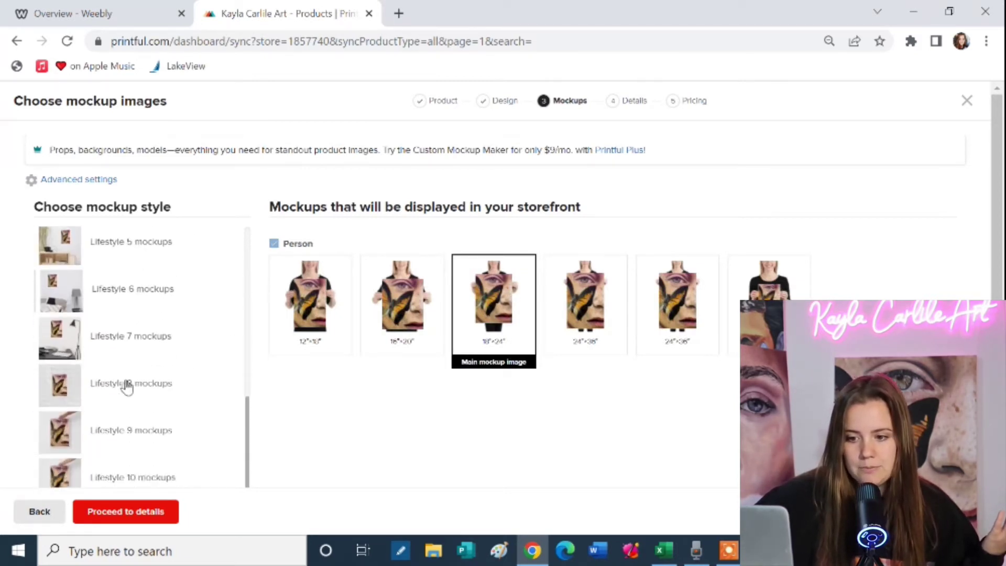
Step: Choose the Lifestyle 10 mockups and make the 16×20 shot the main image
{"action": "left_click", "coordinate": [118, 343]}
{"action": "scroll", "coordinate": [180, 377], "scroll_direction": "down", "scroll_amount": 1}
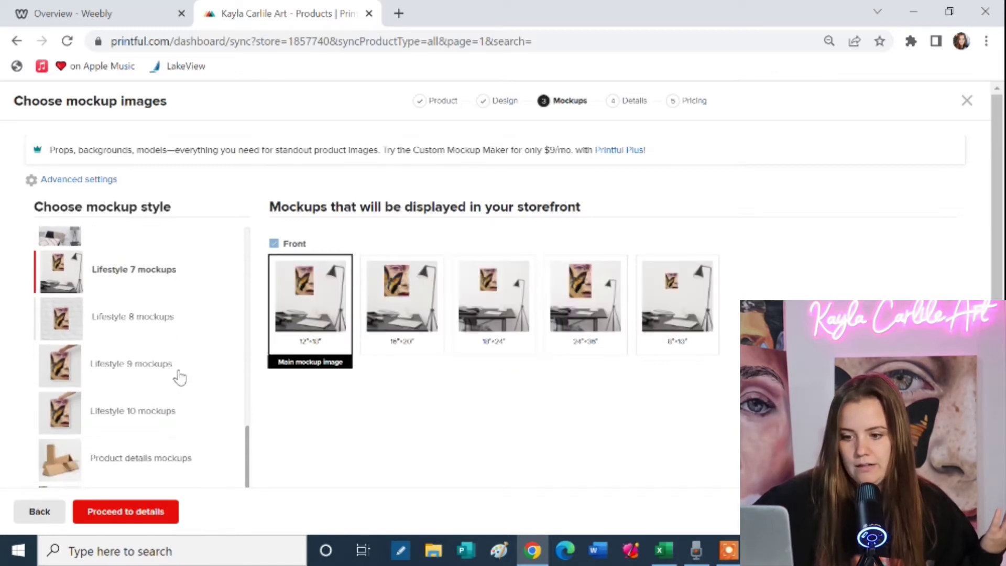
{"action": "left_click", "coordinate": [137, 417]}
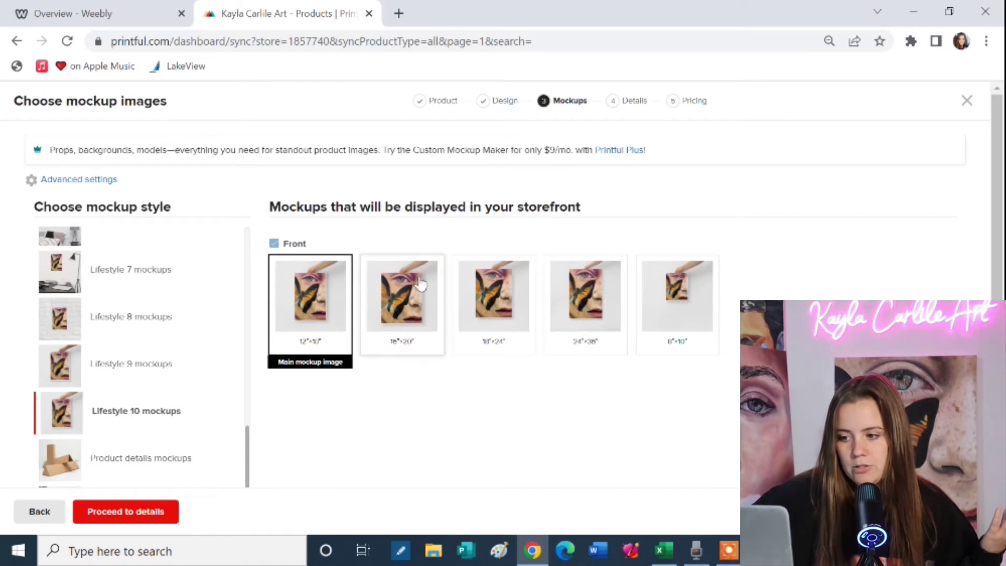
{"action": "left_click", "coordinate": [423, 278]}
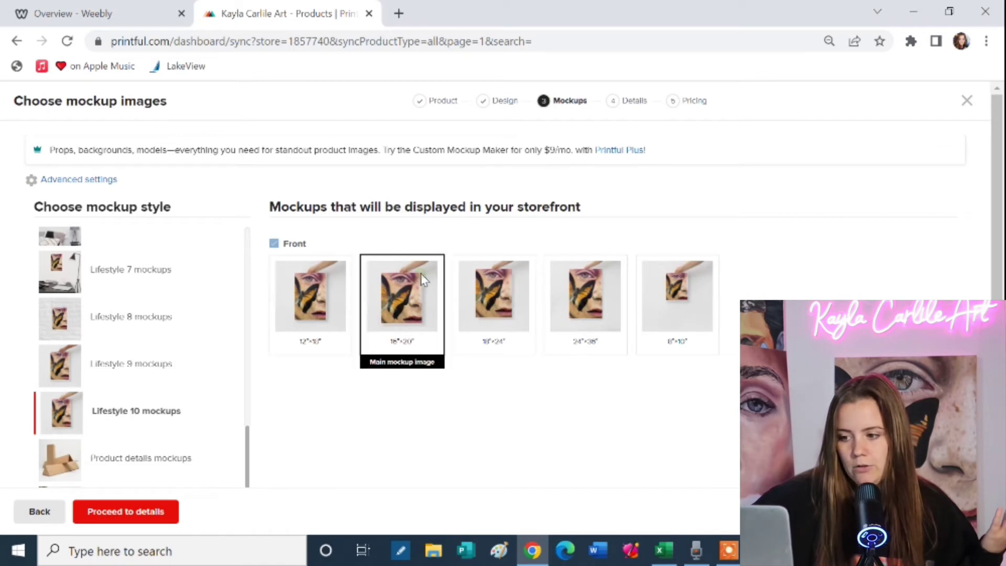
Step: On the details step, rename the product title from 'Poster' to 'Wings Print'
{"action": "left_click", "coordinate": [141, 513]}
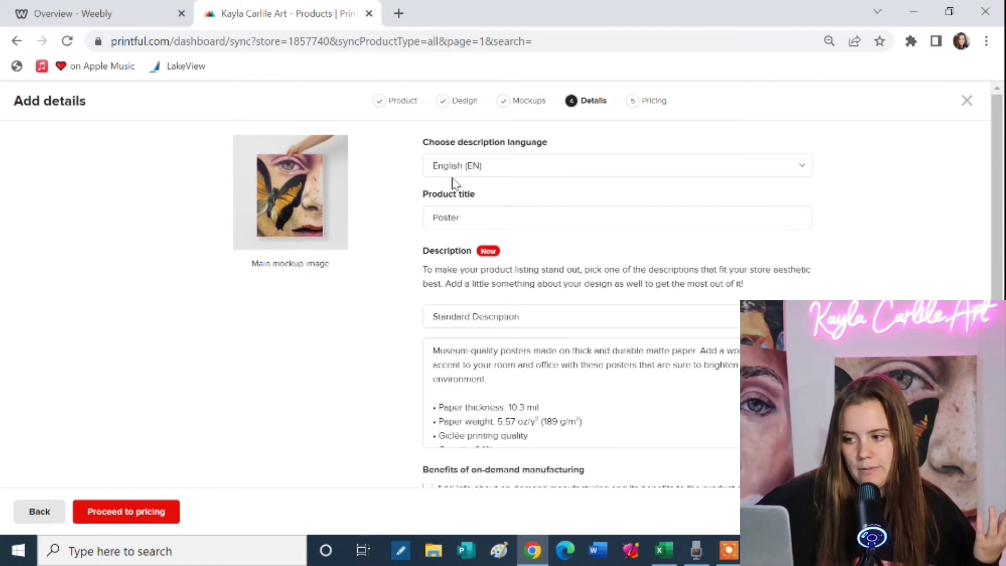
{"action": "left_click_drag", "start_coordinate": [466, 217], "coordinate": [430, 219]}
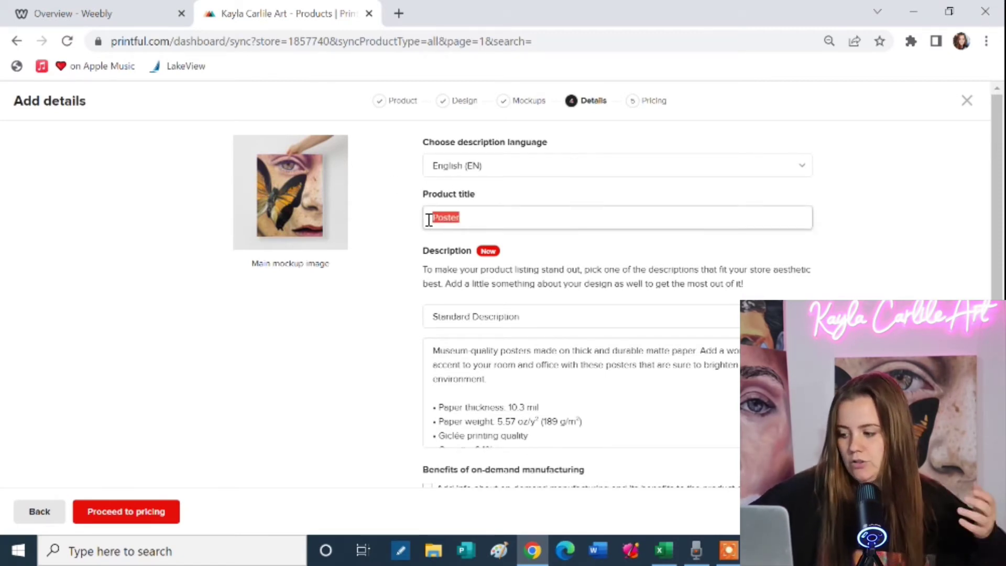
{"action": "key", "text": "BackSpace"}
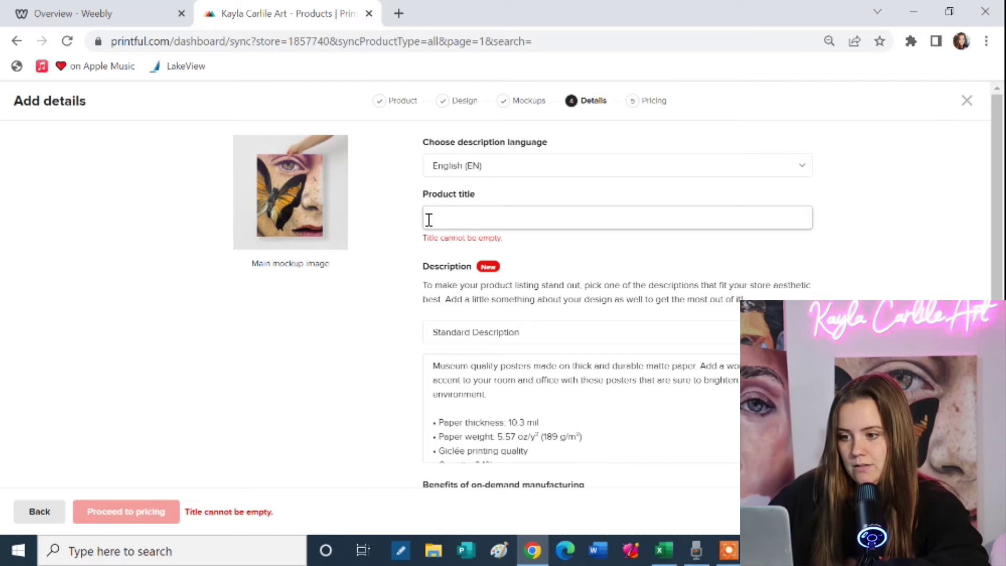
{"action": "type", "text": "Wings"}
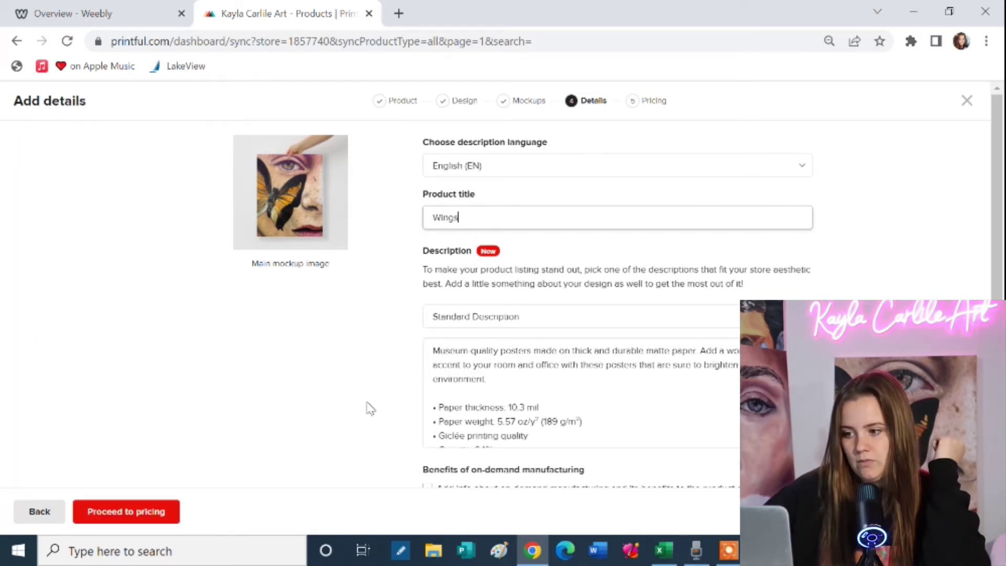
{"action": "left_click", "coordinate": [512, 226]}
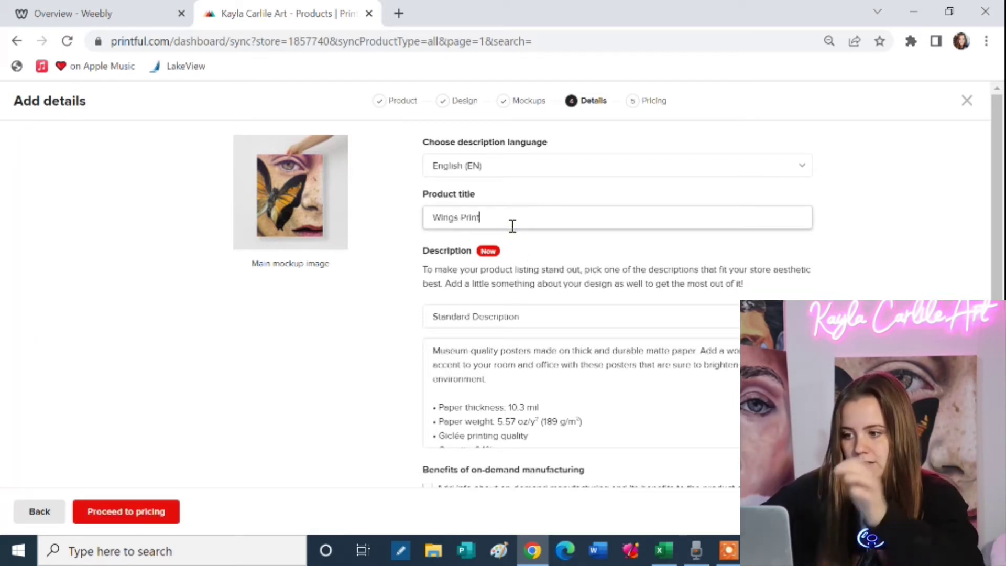
{"action": "left_click", "coordinate": [303, 393]}
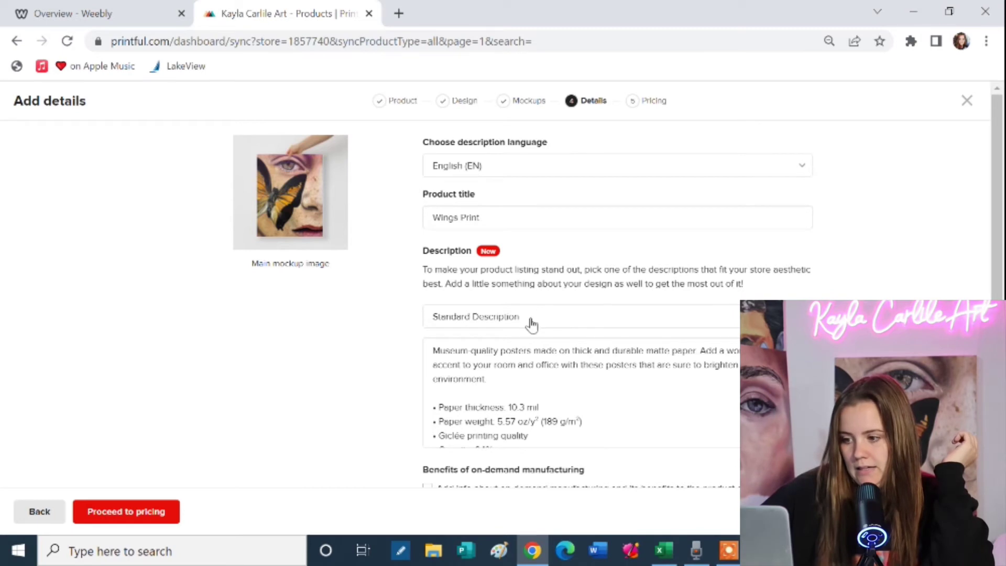
Step: Review the Standard Description, publishing and Featured Products category settings
{"action": "scroll", "coordinate": [408, 325], "scroll_direction": "down", "scroll_amount": 3}
{"action": "scroll", "coordinate": [708, 235], "scroll_direction": "down", "scroll_amount": 1}
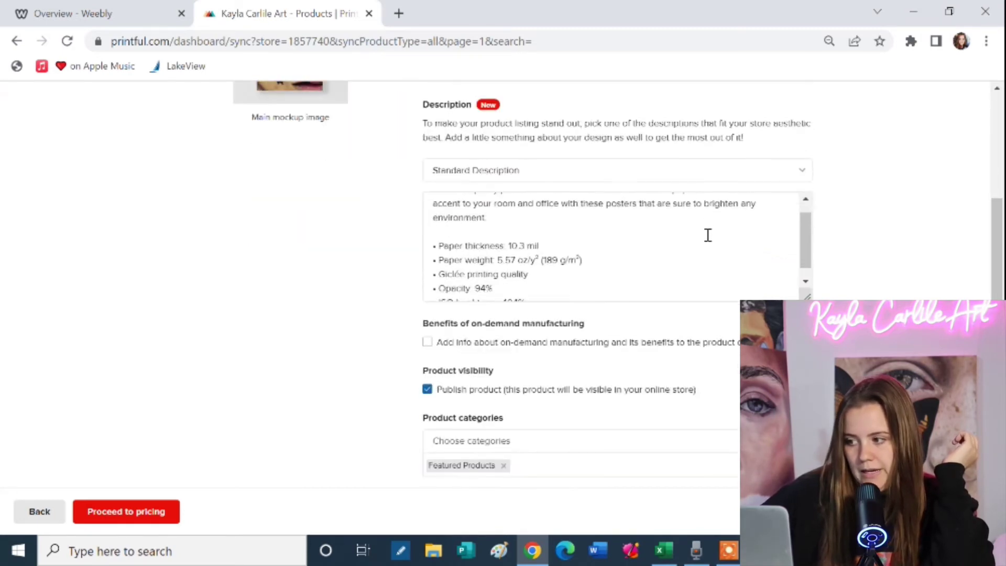
{"action": "scroll", "coordinate": [707, 235], "scroll_direction": "down", "scroll_amount": 1}
{"action": "scroll", "coordinate": [707, 234], "scroll_direction": "up", "scroll_amount": 2}
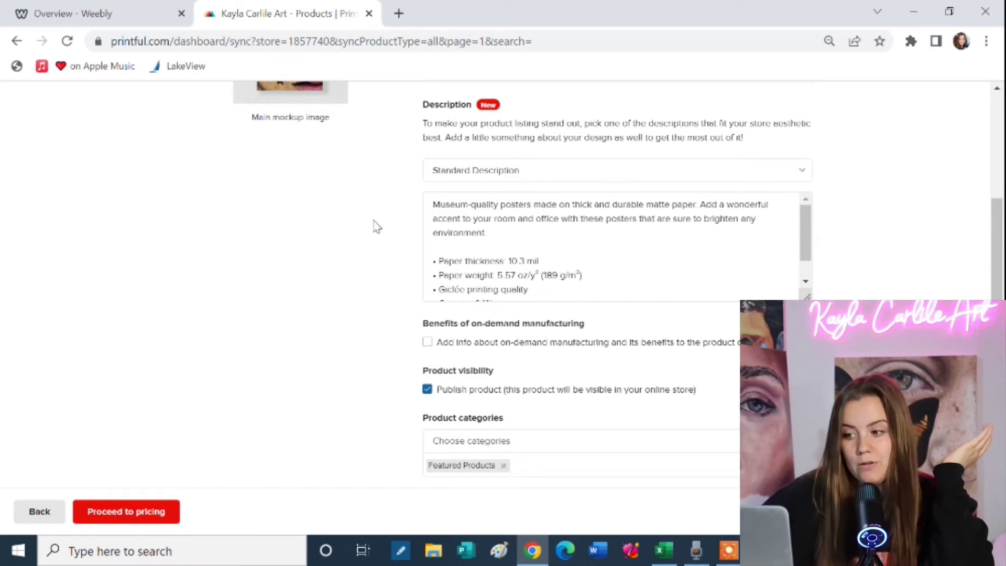
{"action": "scroll", "coordinate": [375, 224], "scroll_direction": "up", "scroll_amount": 1}
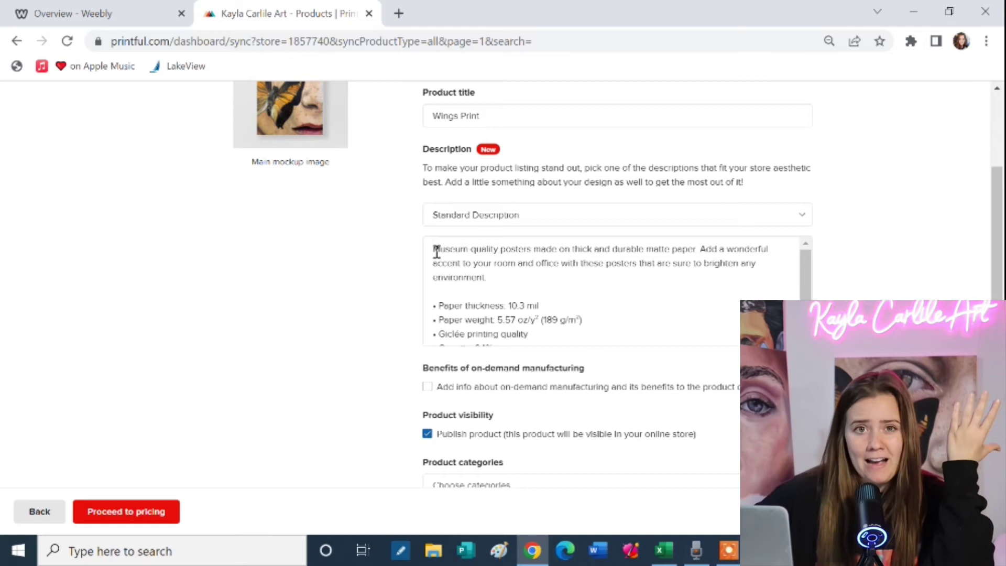
{"action": "scroll", "coordinate": [592, 152], "scroll_direction": "down", "scroll_amount": 1}
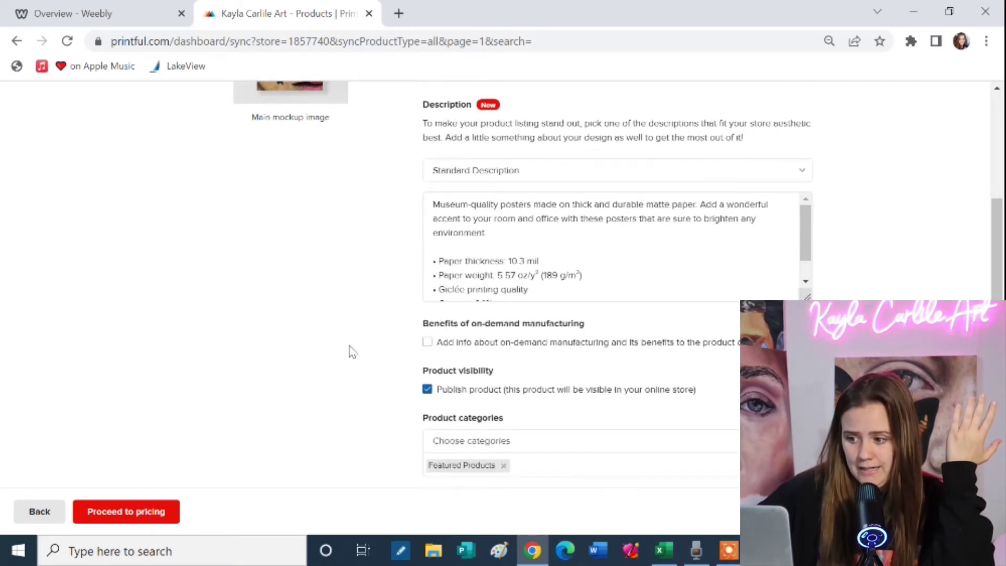
Step: Move the poster out of Featured Products and into the Prints category
{"action": "left_click", "coordinate": [504, 446]}
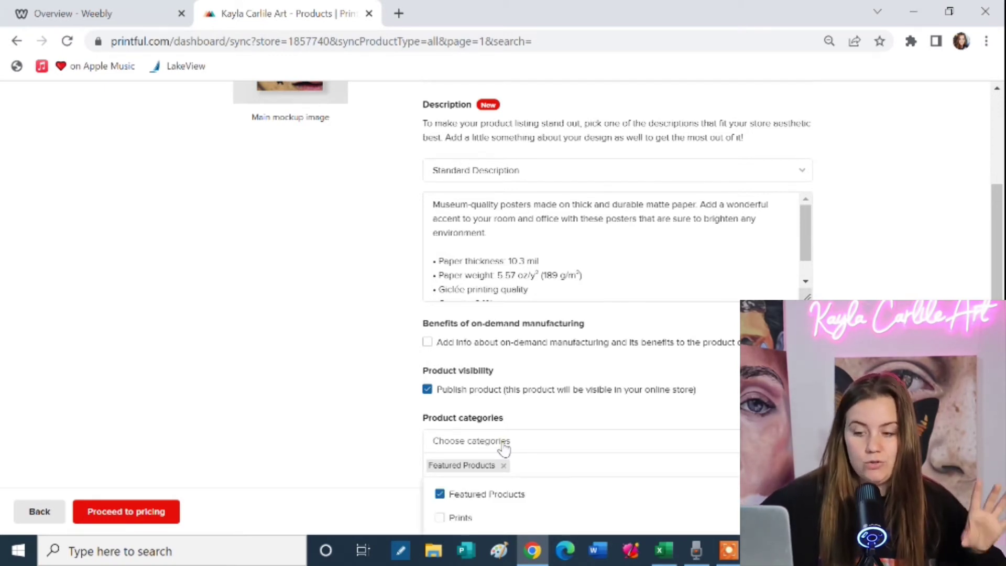
{"action": "scroll", "coordinate": [316, 448], "scroll_direction": "down", "scroll_amount": 2}
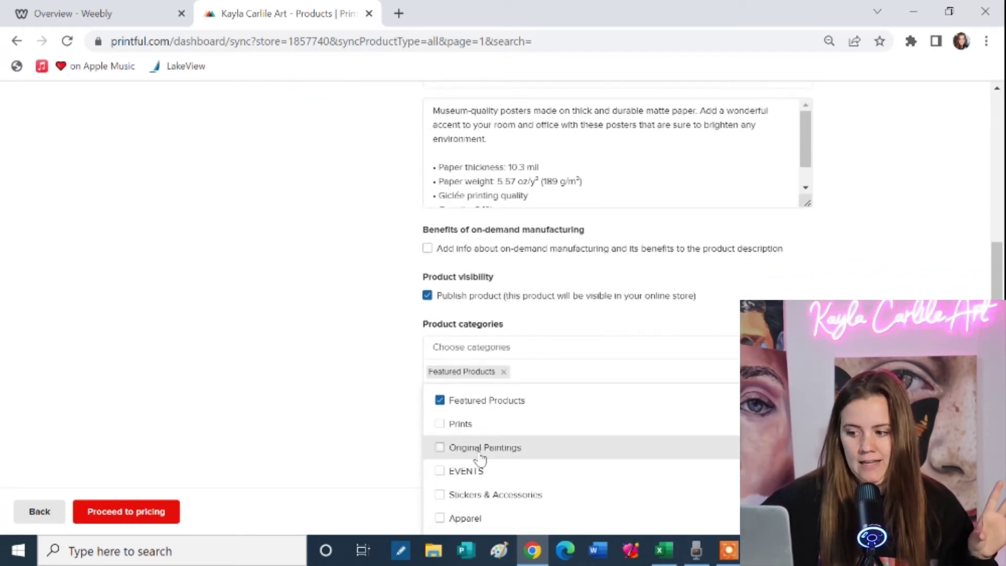
{"action": "left_click", "coordinate": [459, 425]}
{"action": "left_click", "coordinate": [440, 401]}
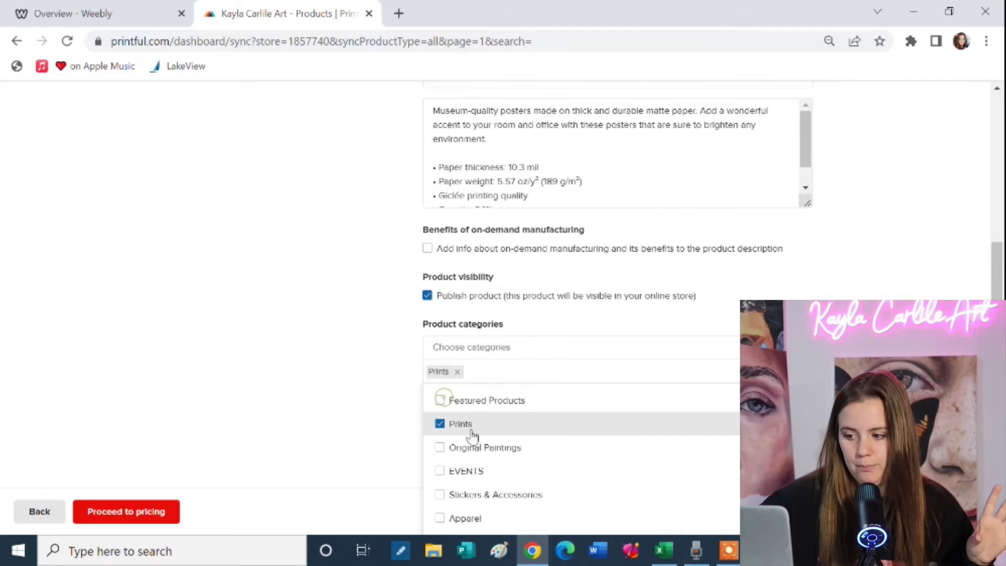
{"action": "left_click", "coordinate": [317, 386]}
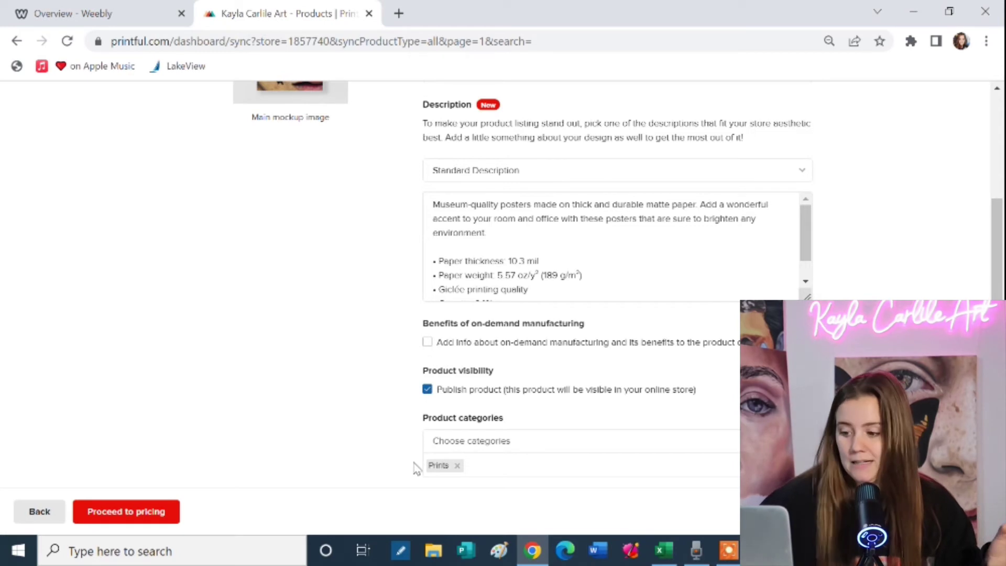
Step: Proceed to pricing and review the five poster sizes, retail $8.00 to $20.00
{"action": "left_click", "coordinate": [127, 512]}
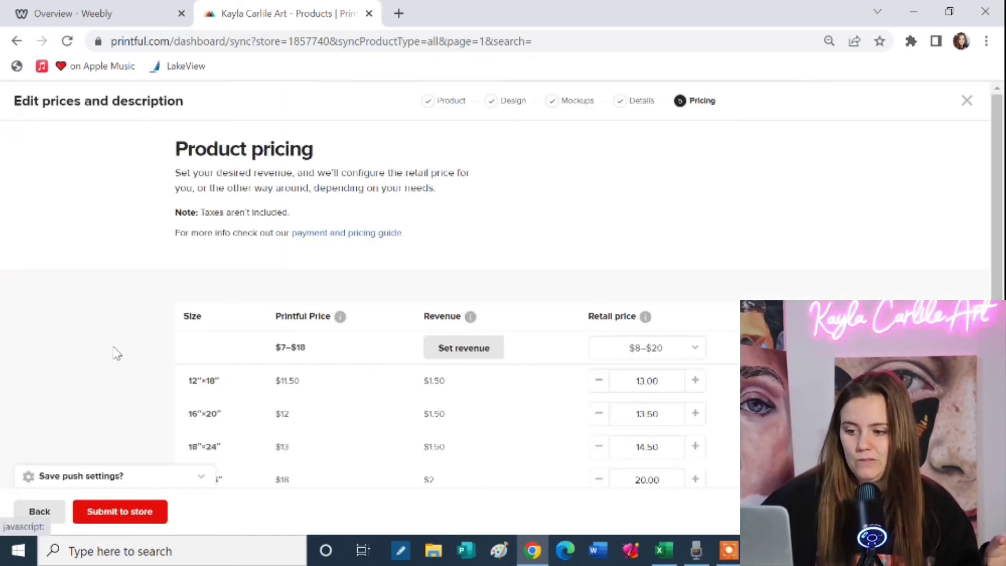
{"action": "scroll", "coordinate": [117, 352], "scroll_direction": "down", "scroll_amount": 2}
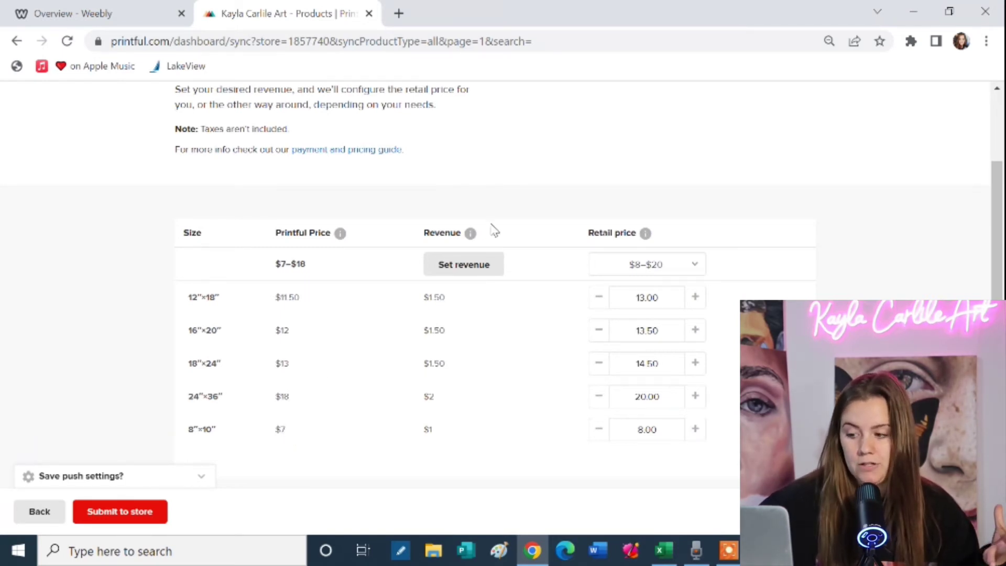
Step: Change revenue from 10.00% to a flat $15 per size, making retail $22.00–$33.00
{"action": "left_click", "coordinate": [476, 269]}
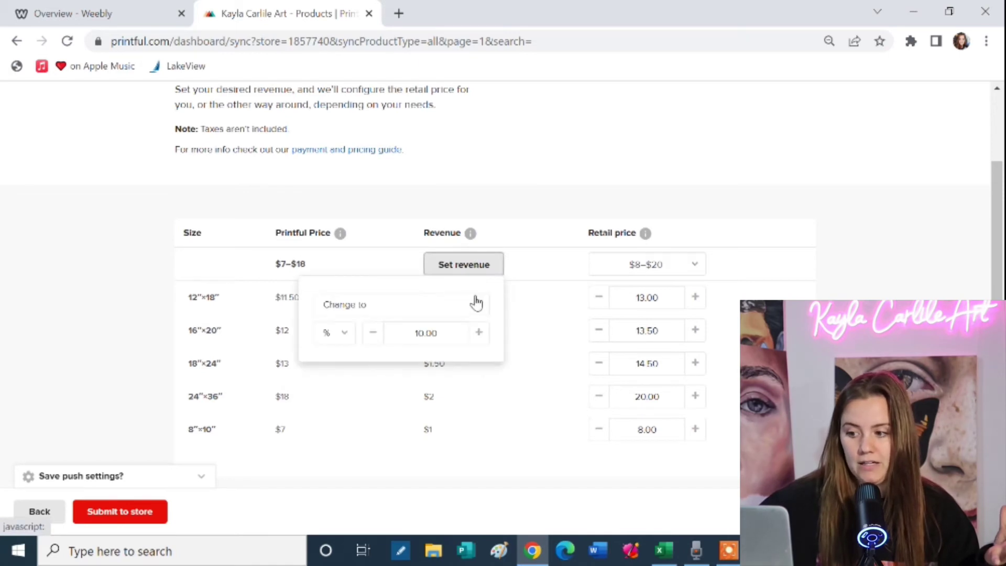
{"action": "left_click", "coordinate": [347, 336]}
{"action": "left_click", "coordinate": [272, 385]}
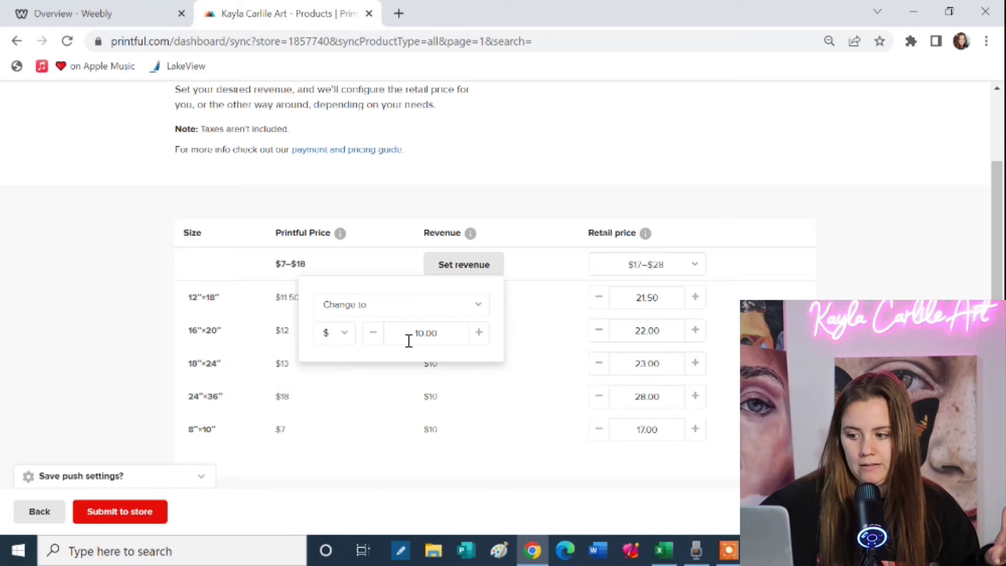
{"action": "left_click_drag", "start_coordinate": [449, 332], "coordinate": [366, 338]}
{"action": "type", "text": "15"}
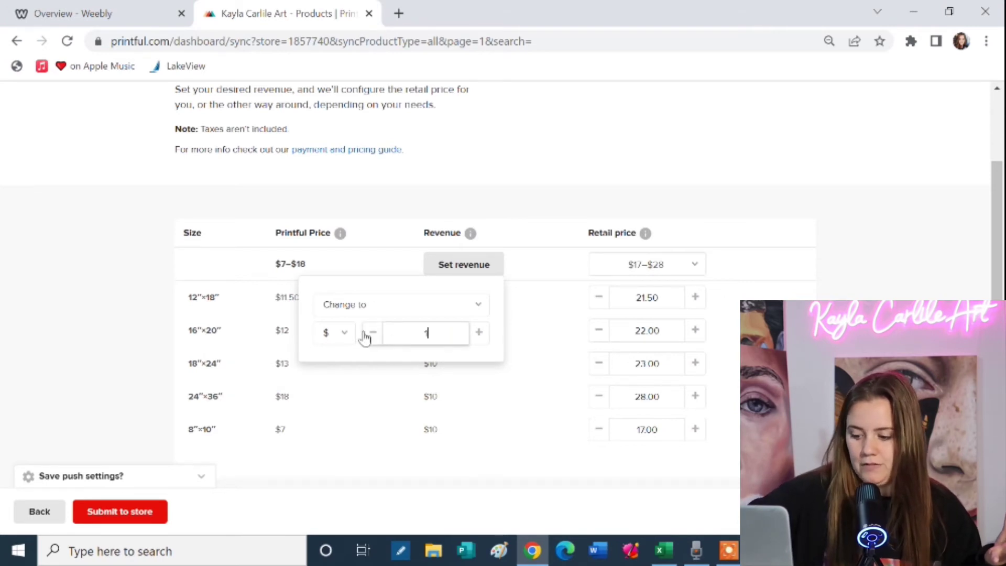
{"action": "left_click", "coordinate": [543, 336]}
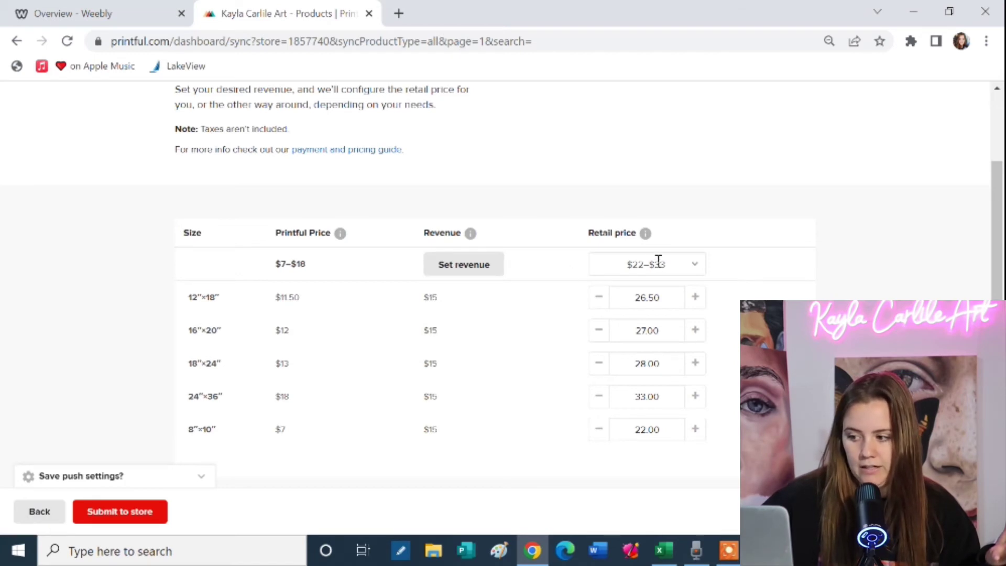
{"action": "mouse_move", "coordinate": [644, 237]}
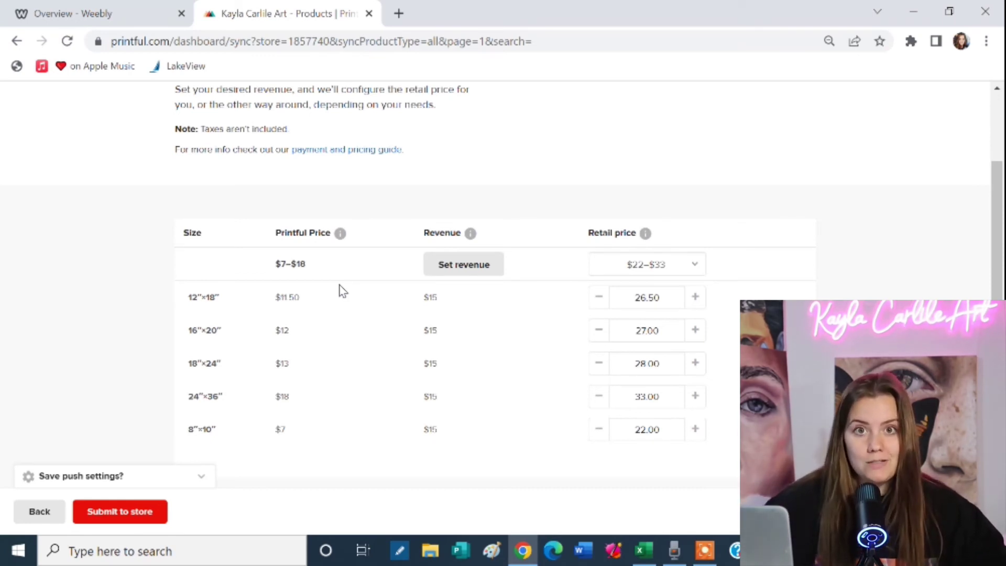
Step: Submit Wings Print to Weebly and, once its 5 variants sync, view it in the store
{"action": "left_click", "coordinate": [144, 511]}
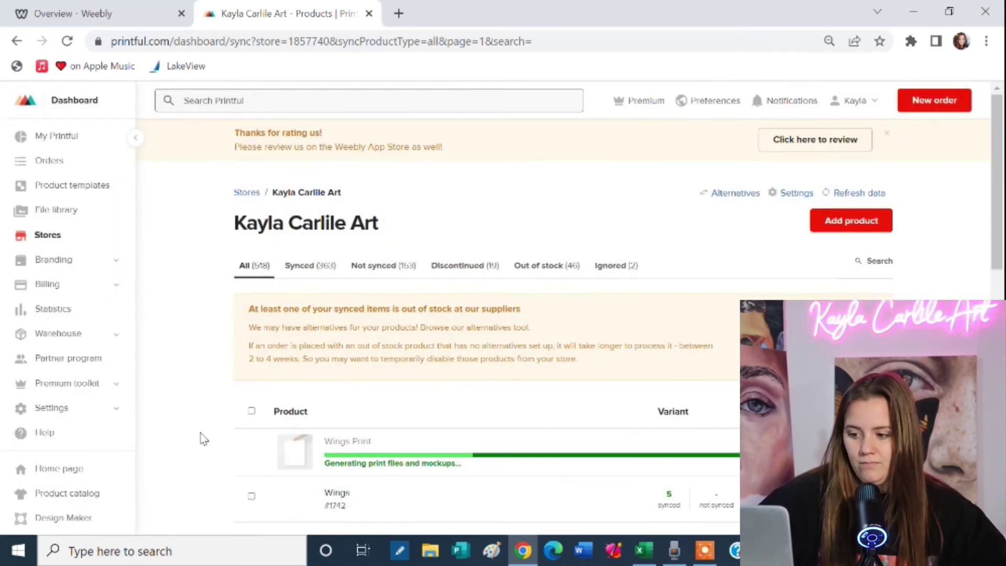
{"action": "scroll", "coordinate": [203, 439], "scroll_direction": "down", "scroll_amount": 2}
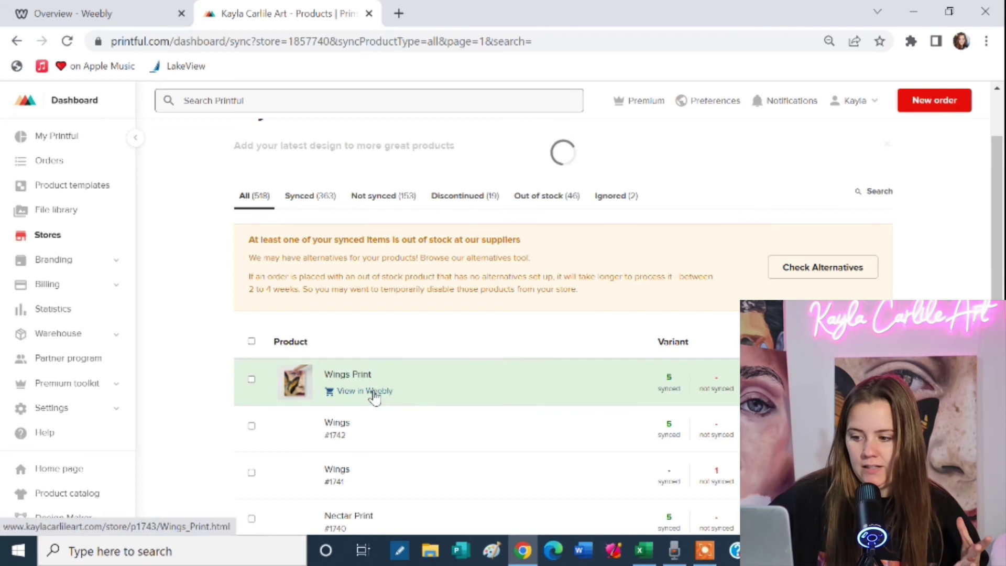
{"action": "scroll", "coordinate": [394, 413], "scroll_direction": "down", "scroll_amount": 1}
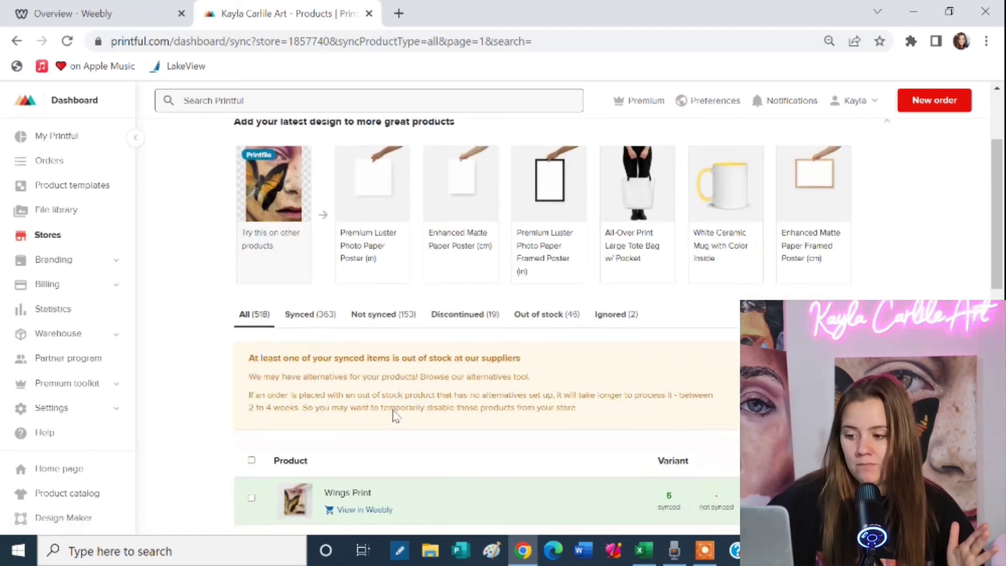
{"action": "scroll", "coordinate": [394, 414], "scroll_direction": "down", "scroll_amount": 4}
{"action": "left_click", "coordinate": [371, 328]}
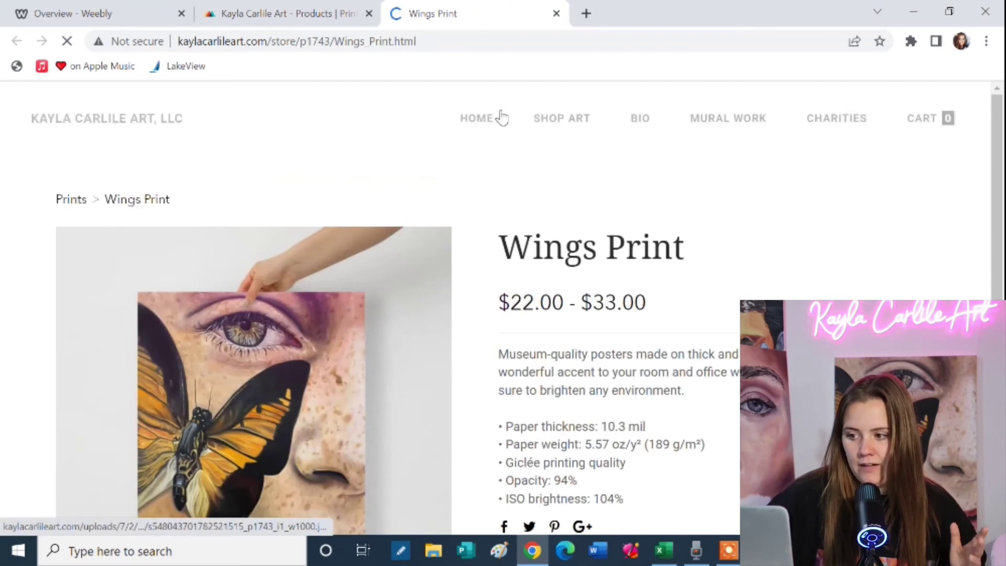
Step: Scroll through the $22.00–$33.00 Wings Print page and view another product mockup
{"action": "scroll", "coordinate": [651, 308], "scroll_direction": "down", "scroll_amount": 3}
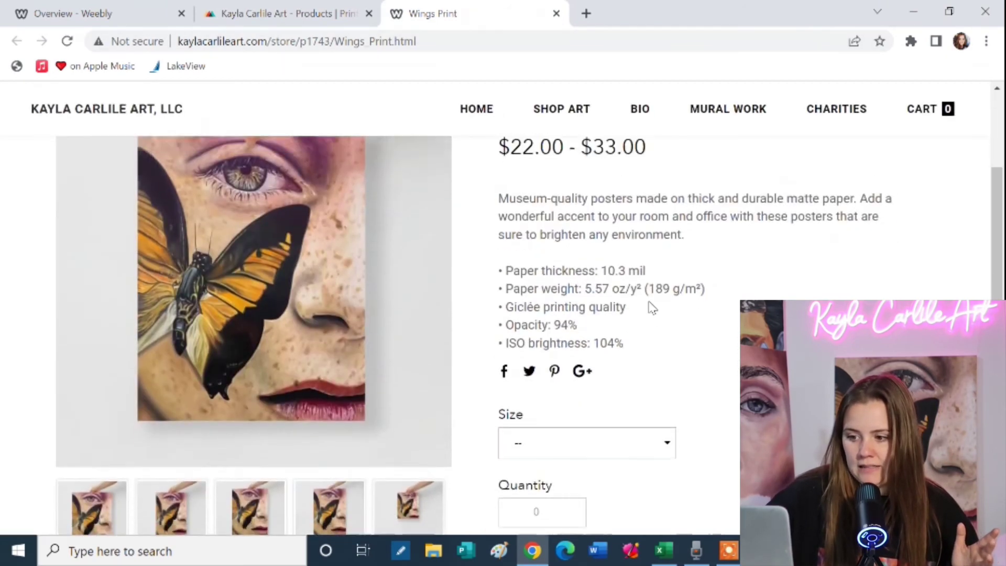
{"action": "scroll", "coordinate": [652, 307], "scroll_direction": "up", "scroll_amount": 2}
{"action": "scroll", "coordinate": [651, 308], "scroll_direction": "down", "scroll_amount": 5}
{"action": "scroll", "coordinate": [651, 307], "scroll_direction": "up", "scroll_amount": 3}
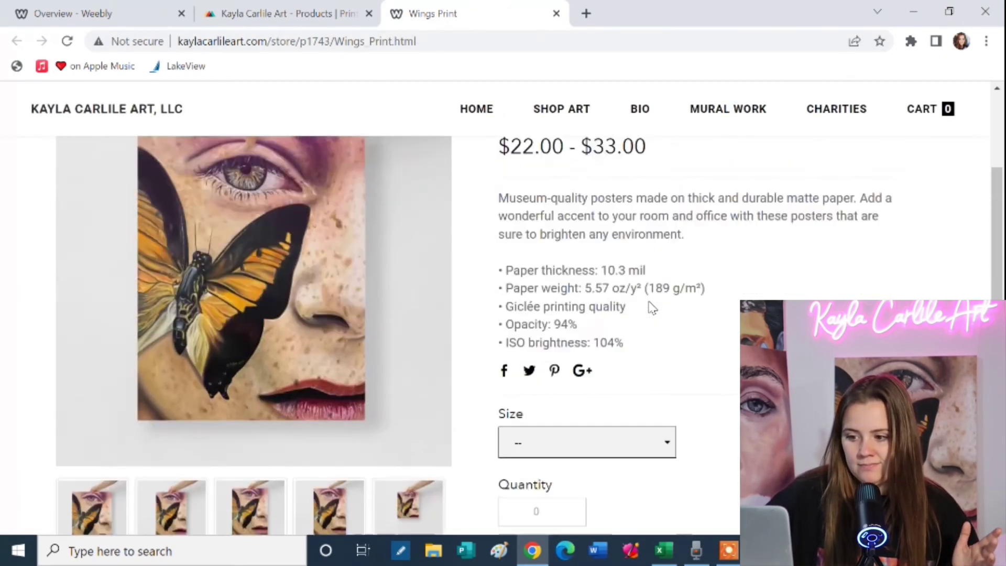
{"action": "left_click", "coordinate": [340, 513]}
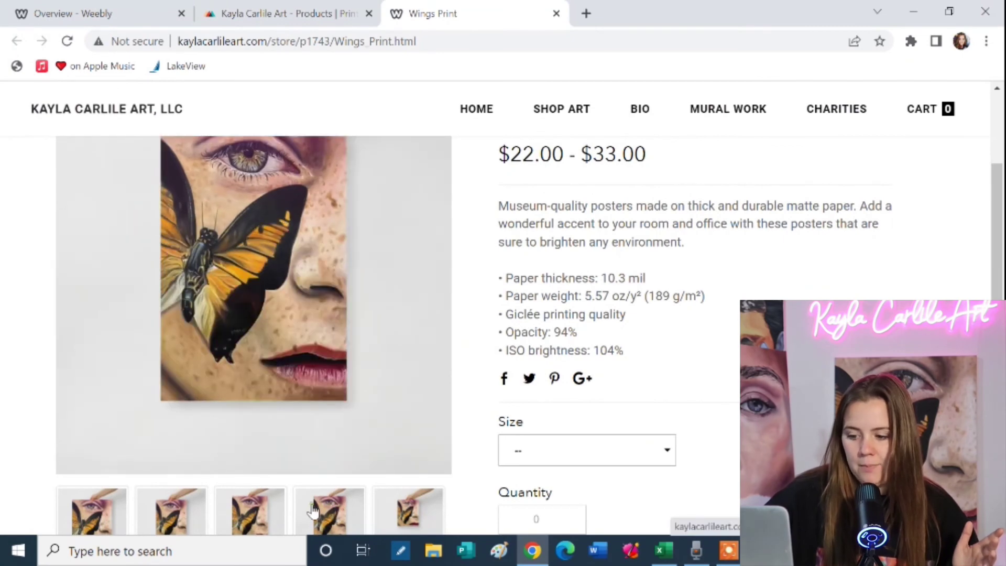
{"action": "scroll", "coordinate": [339, 433], "scroll_direction": "up", "scroll_amount": 1}
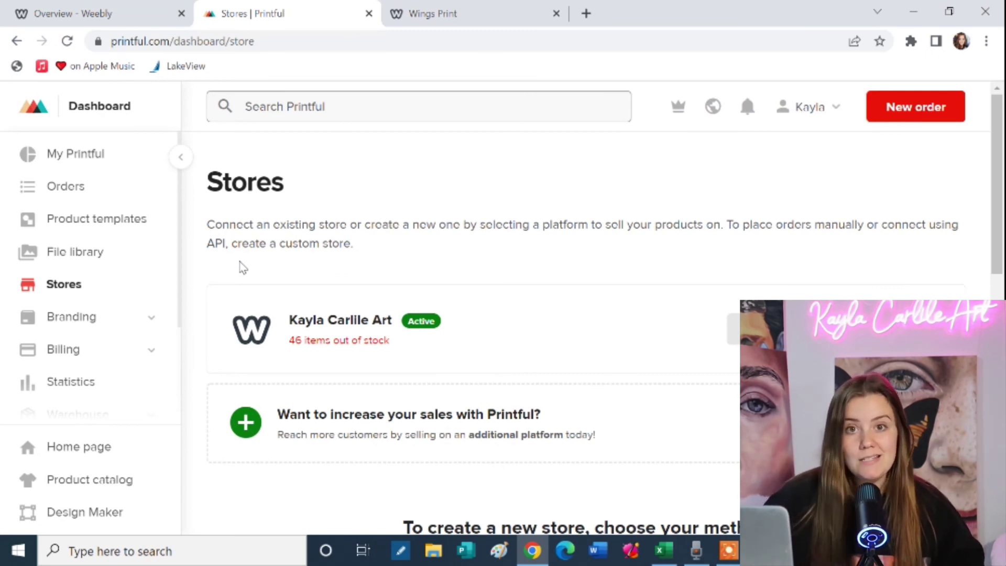
Step: Go to Orders and scroll through the 52-page orders table
{"action": "left_click", "coordinate": [59, 197]}
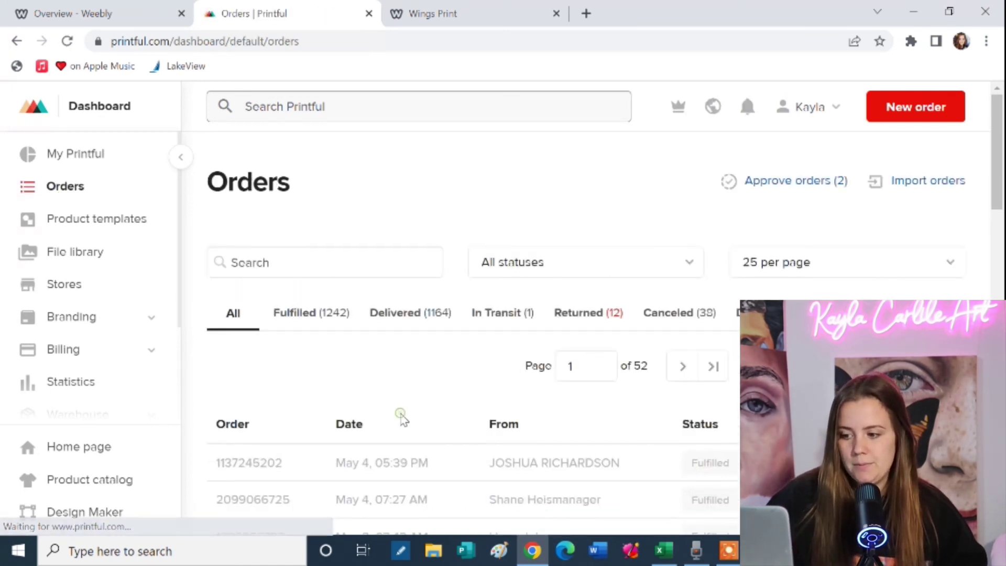
{"action": "scroll", "coordinate": [409, 420], "scroll_direction": "down", "scroll_amount": 2}
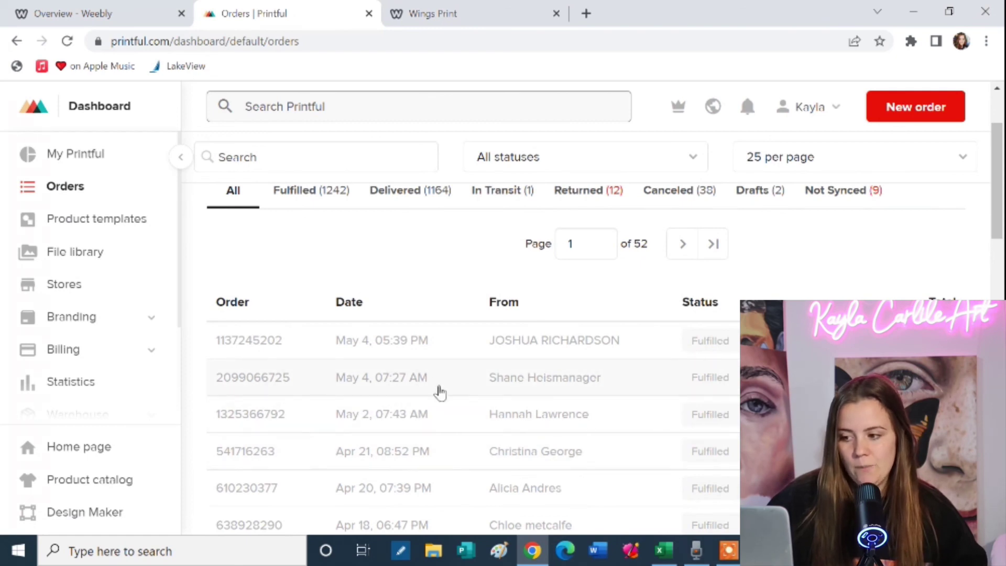
{"action": "scroll", "coordinate": [439, 392], "scroll_direction": "up", "scroll_amount": 2}
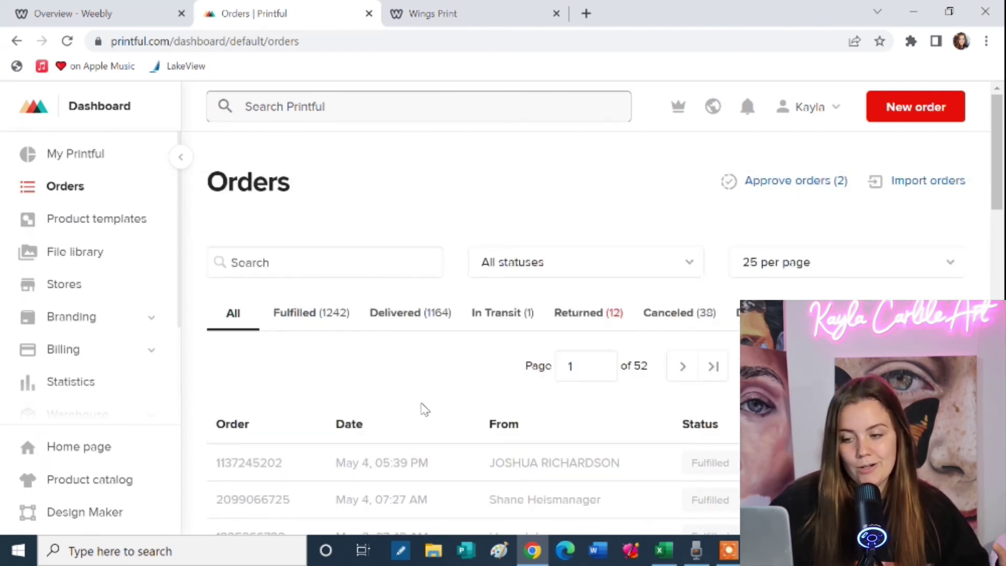